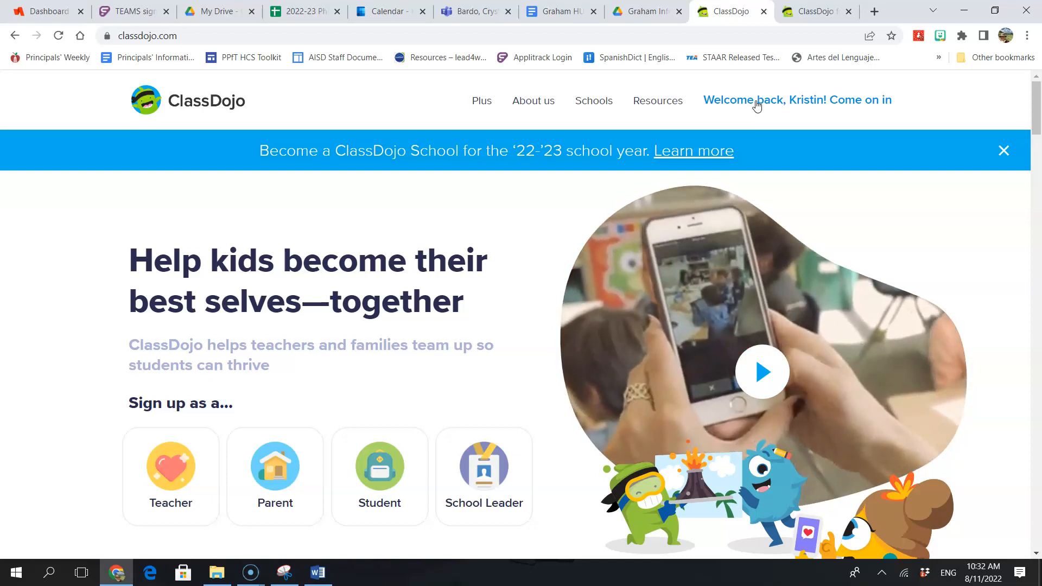
Step: Enter the teacher's ClassDojo account and close the duplicate ClassDojo tab
left_click(757, 103)
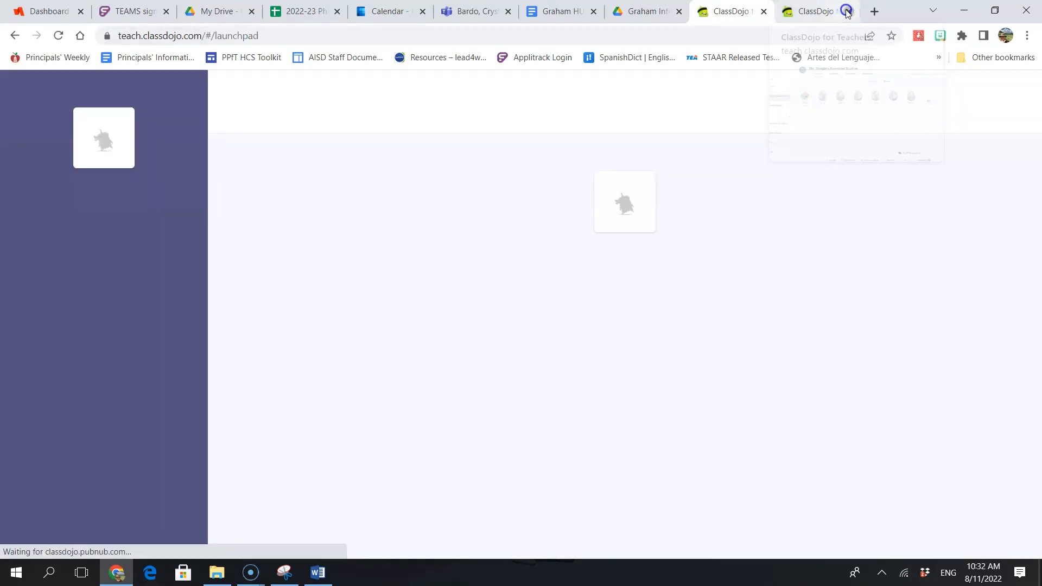
left_click(846, 12)
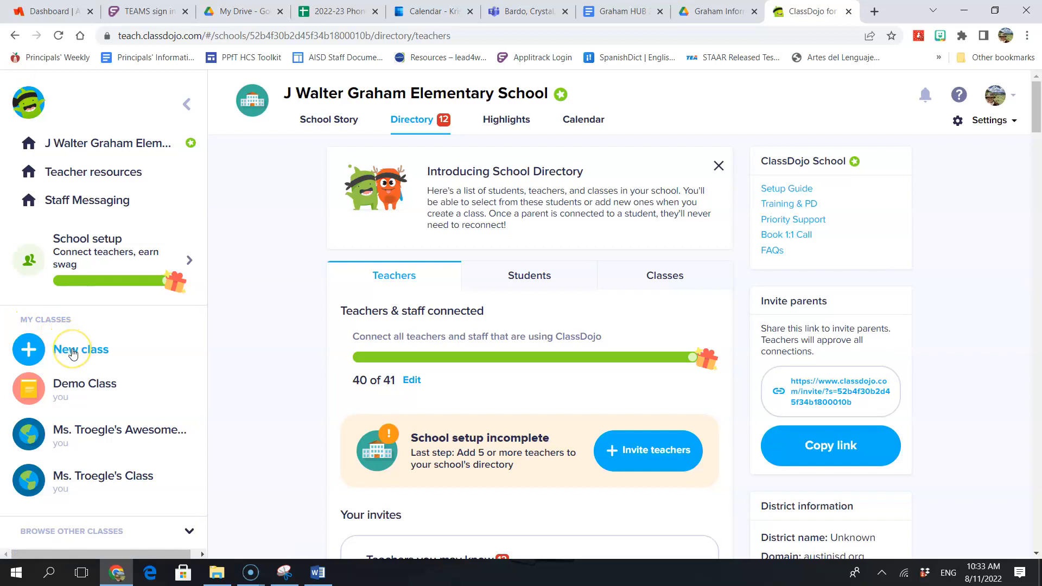
Step: Create the Kindergarten class 'Super Scotties' with no co-teachers
left_click(30, 349)
left_click(420, 328)
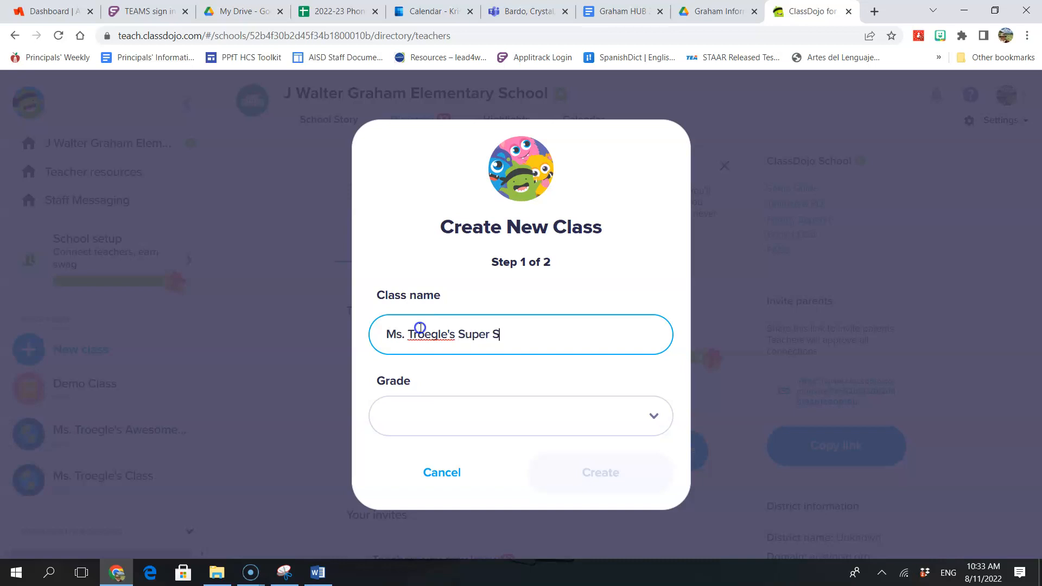
key("Tab")
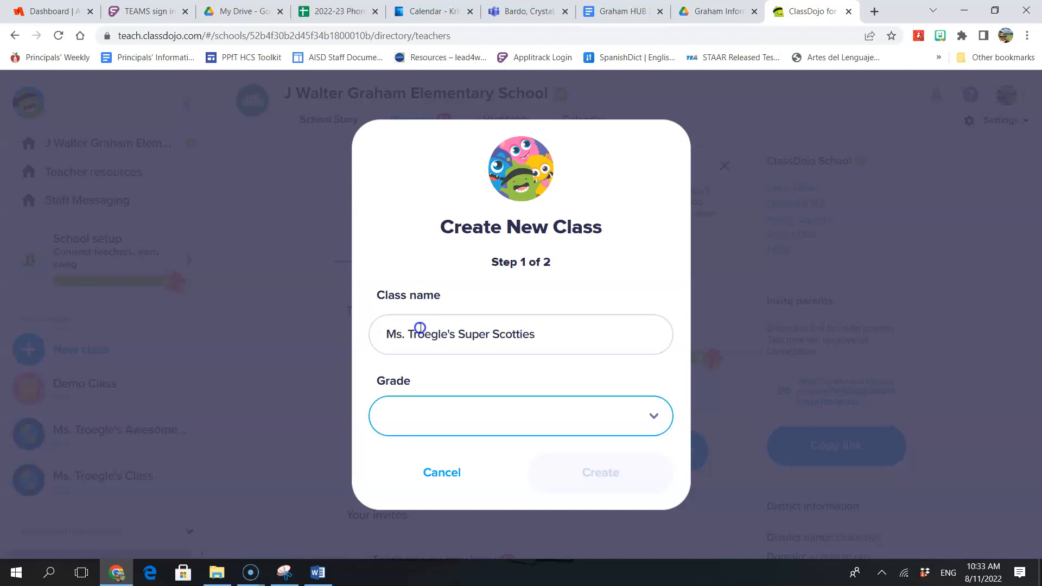
left_click(467, 425)
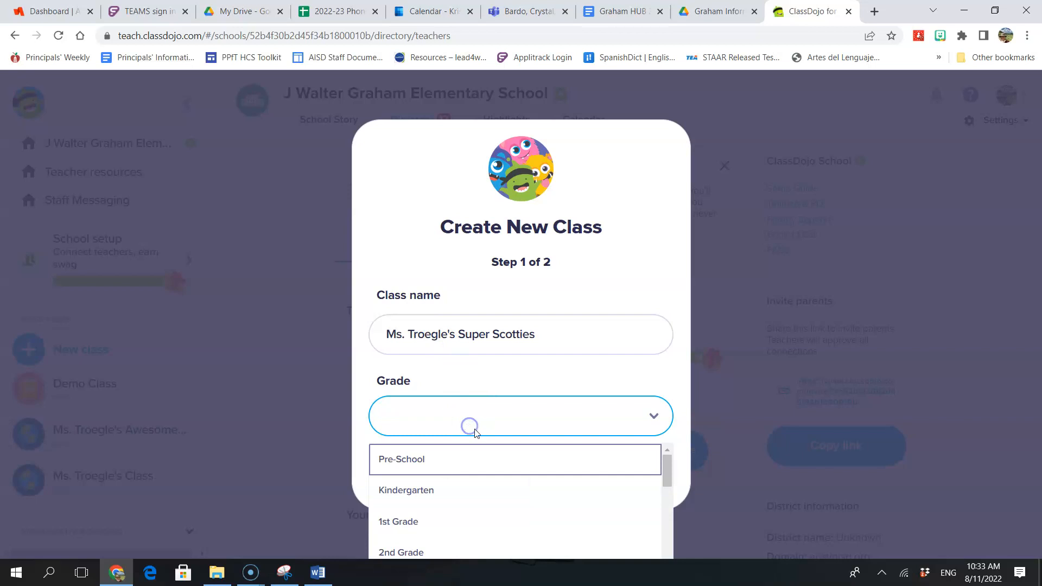
left_click(446, 491)
left_click(572, 472)
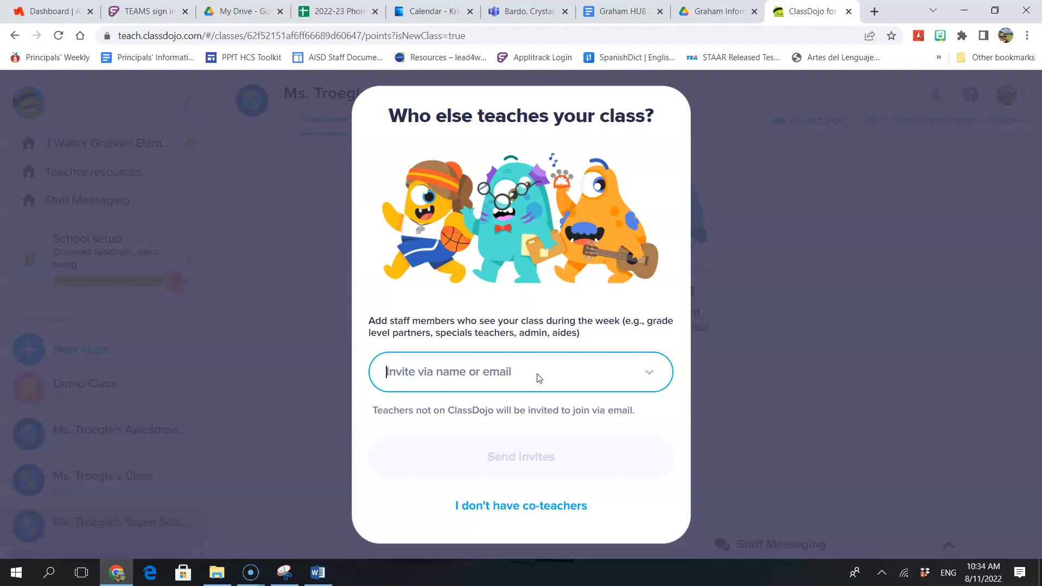
left_click(564, 510)
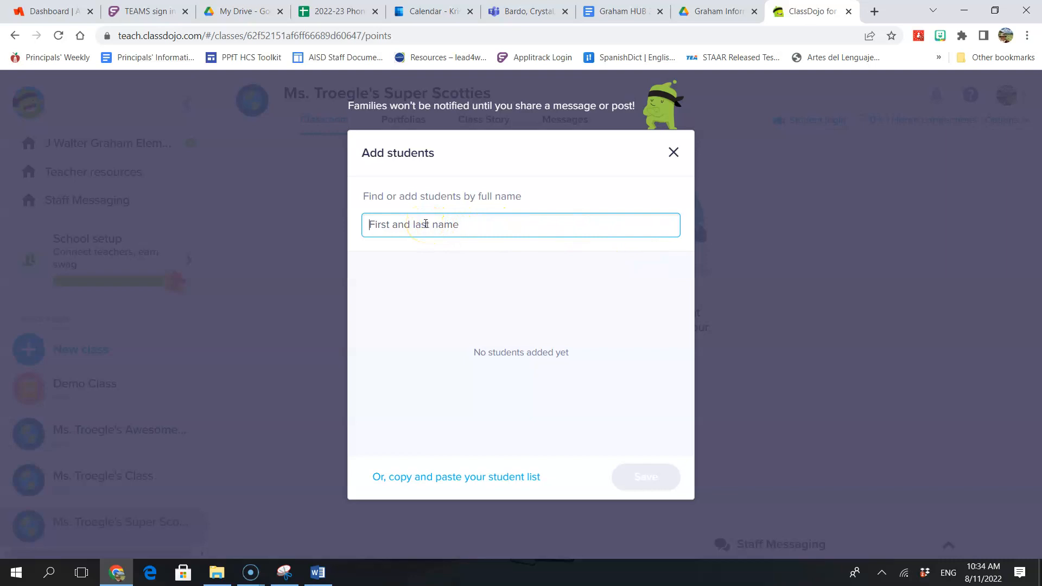
Step: Copy the five student names from the Word document
left_click(318, 572)
key("ctrl+a")
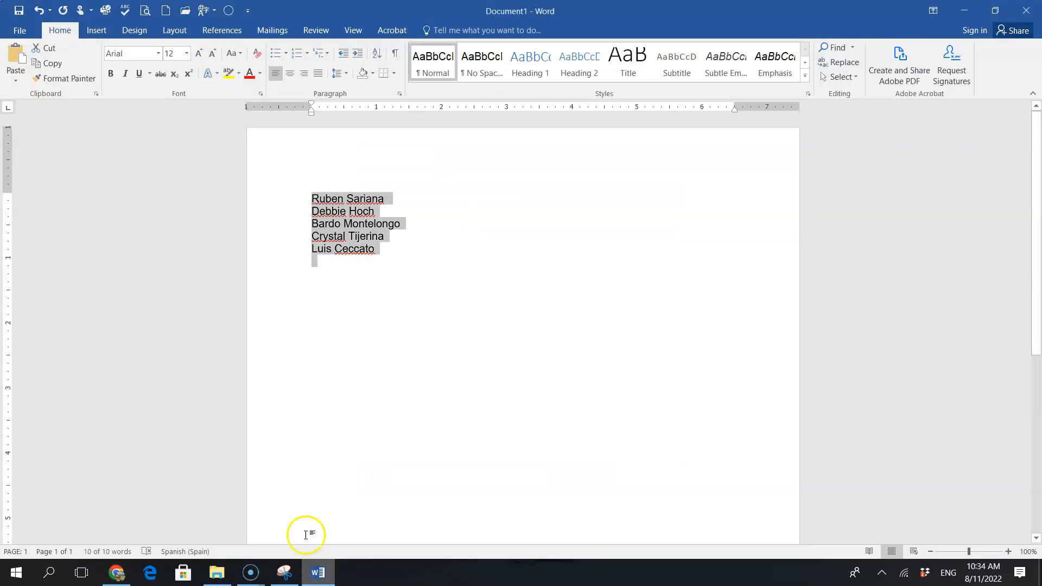
left_click(438, 242)
left_click(307, 196)
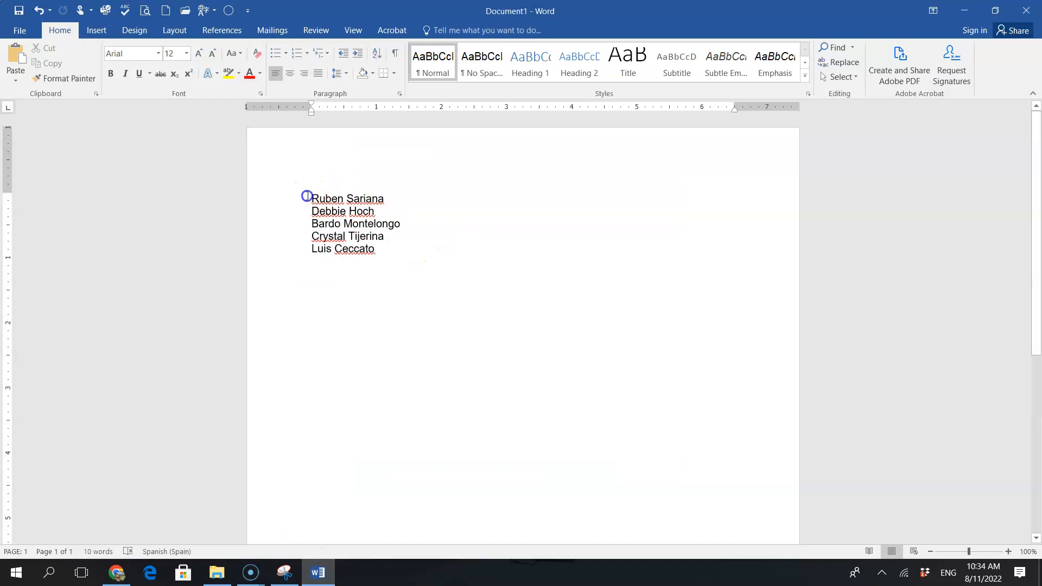
left_click_drag(307, 196, 386, 261)
key("ctrl+c")
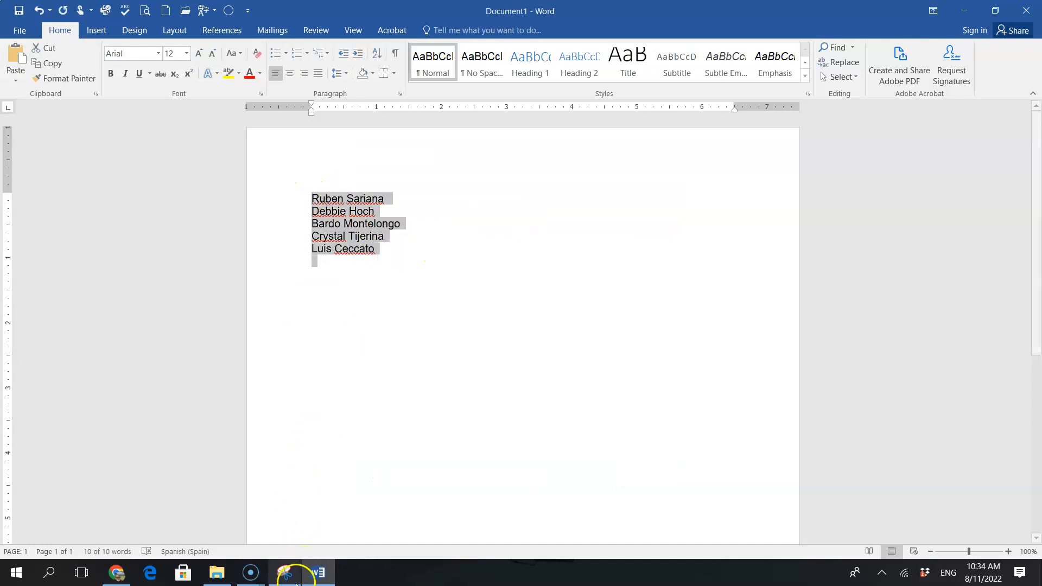
left_click(116, 572)
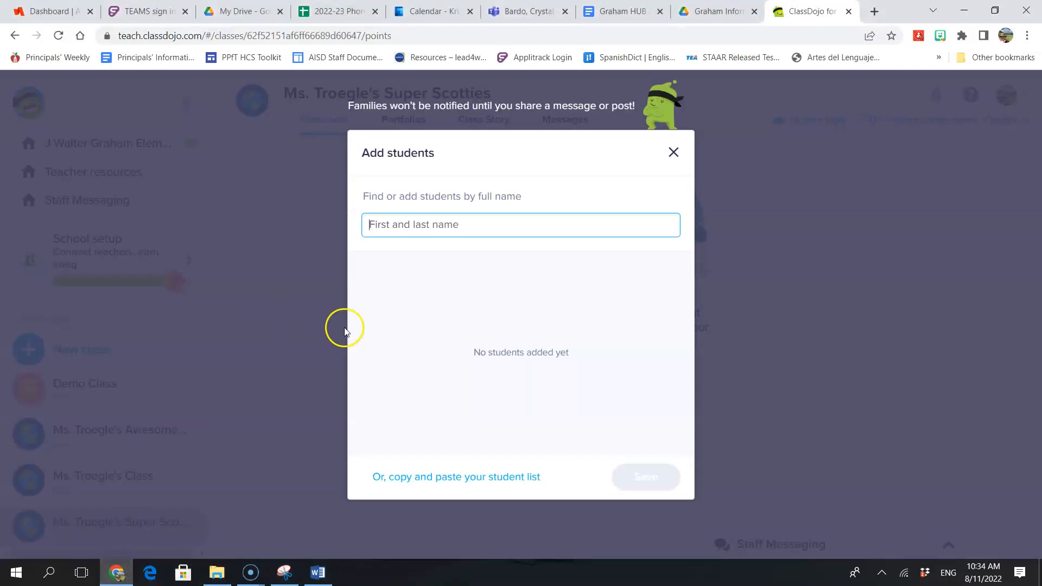
Step: Paste the five Word names as a student list and import them with the first/last name split
left_click(450, 222)
key("ctrl+v")
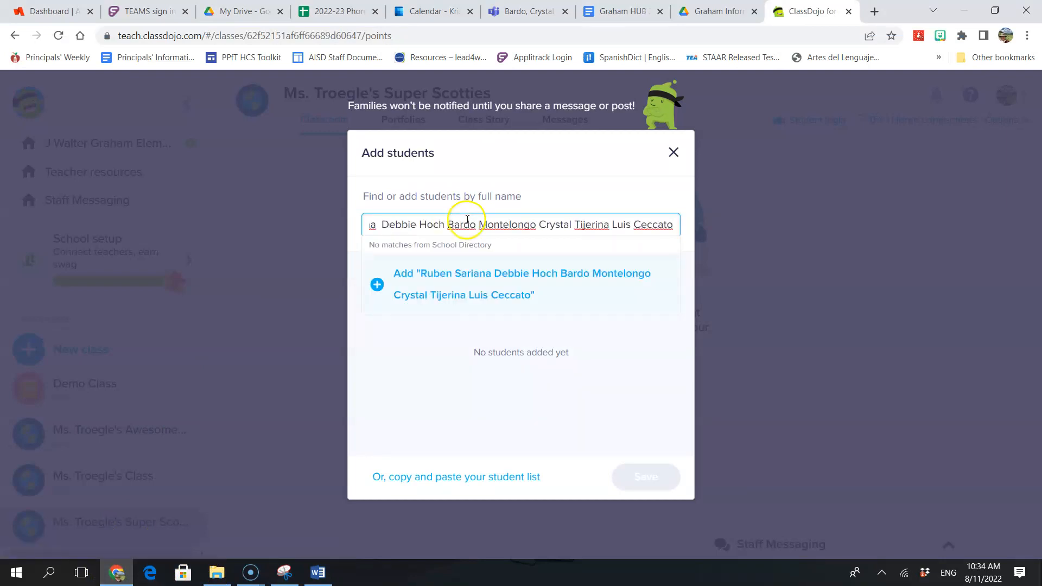
triple_click(578, 226)
key("ctrl+c")
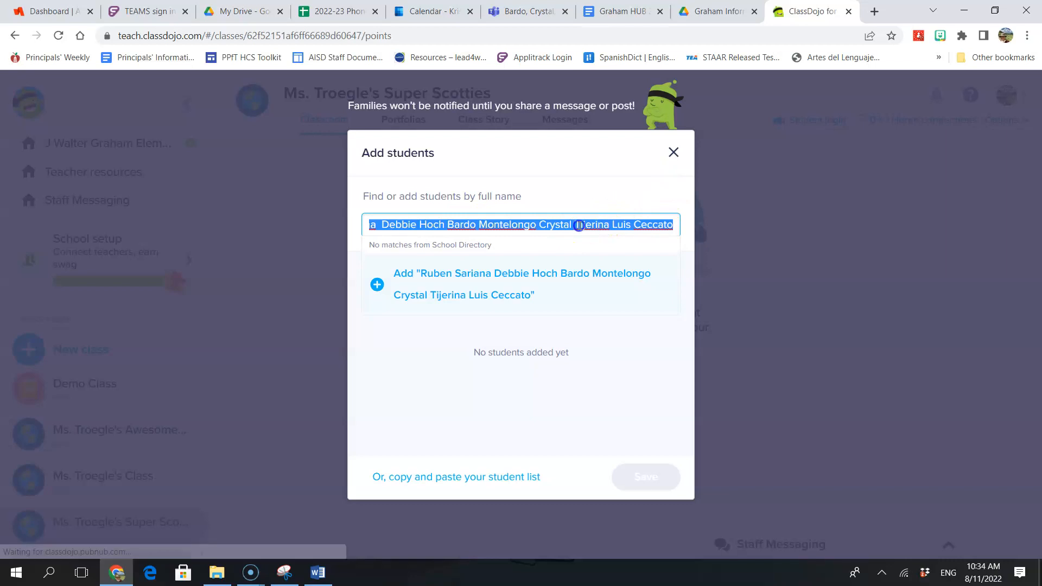
key("BackSpace")
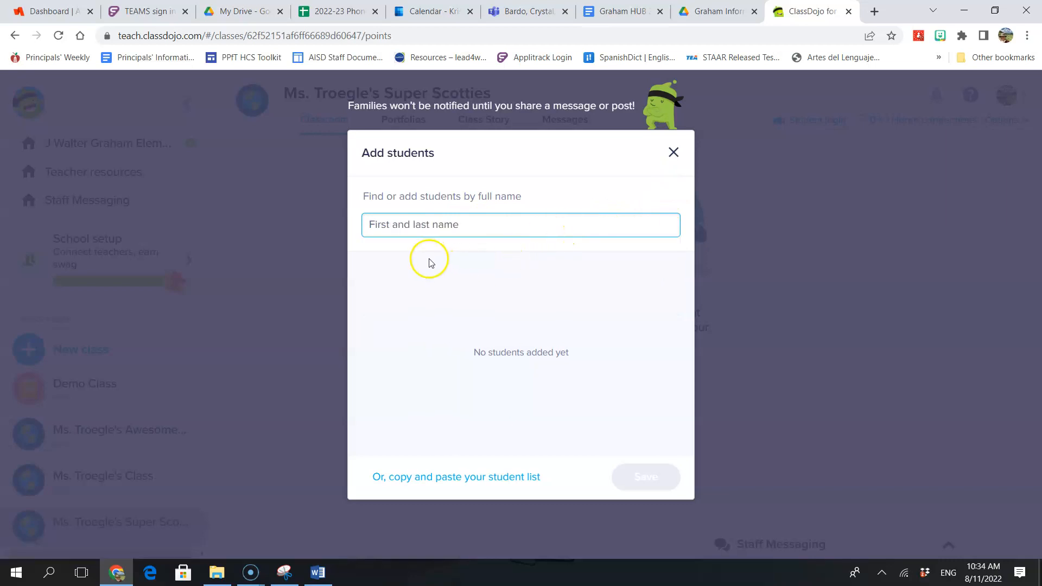
left_click(426, 477)
left_click(402, 377)
key("ctrl+v")
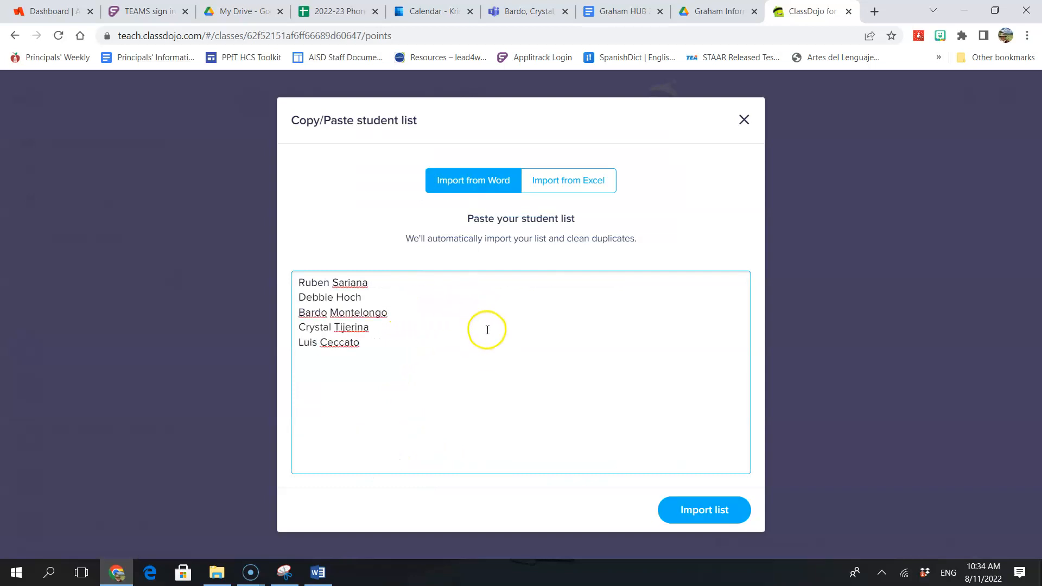
left_click(694, 515)
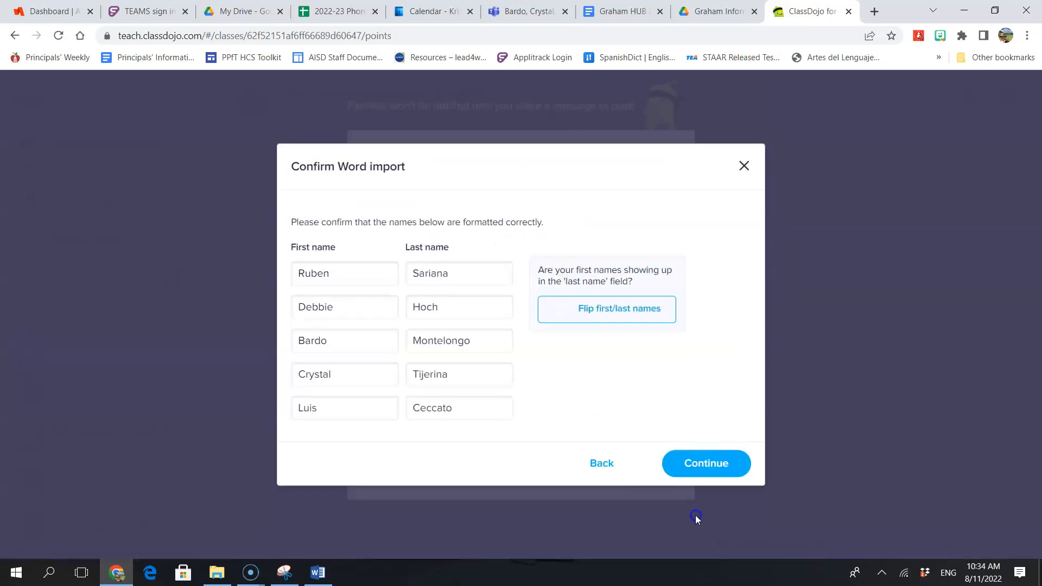
left_click(697, 464)
left_click(416, 223)
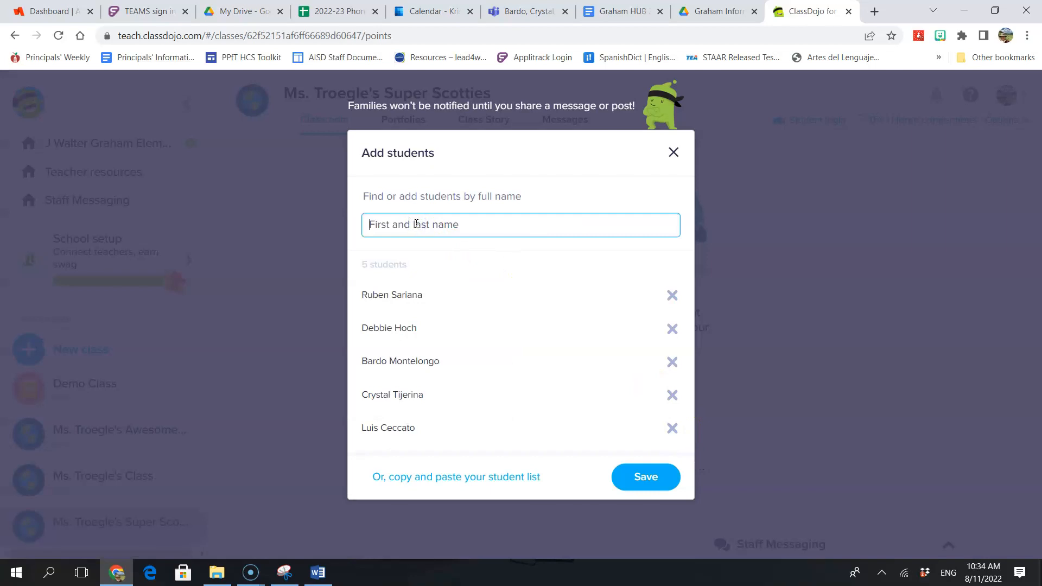
Step: Add a directory-matched student and a newly typed student, then save the seven-student roster
type("L")
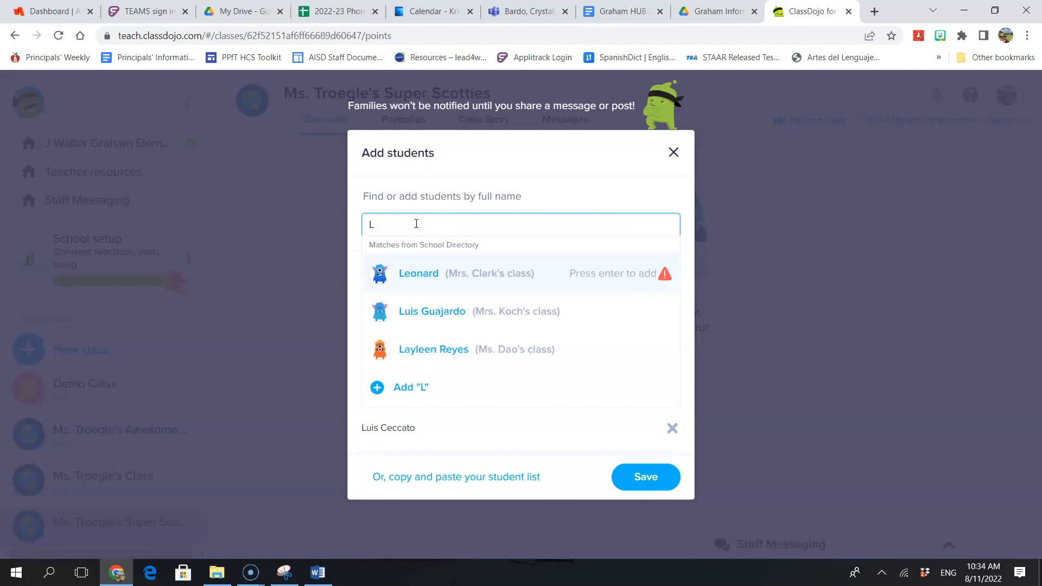
type("aura")
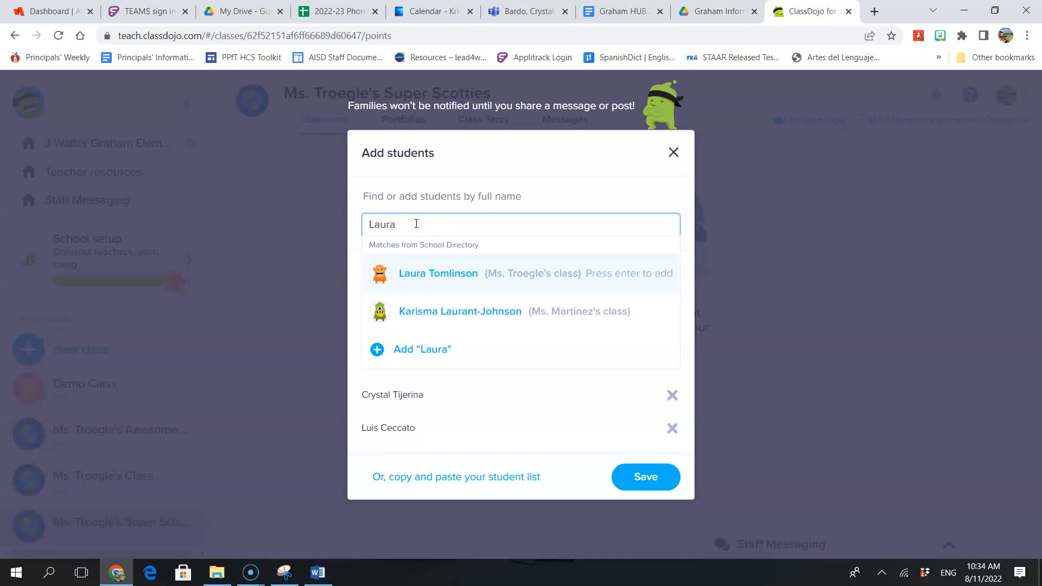
left_click(454, 282)
left_click(445, 223)
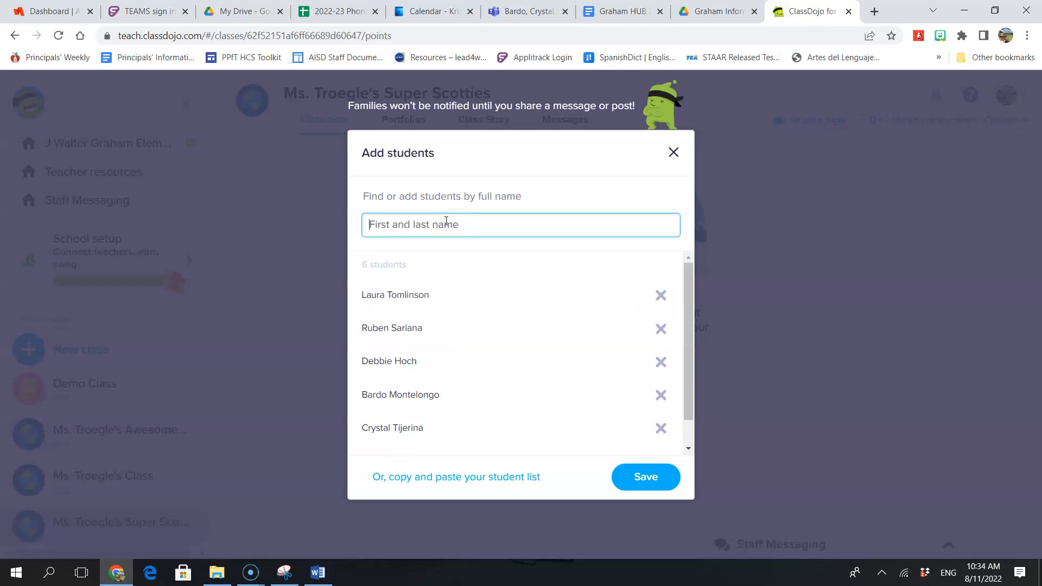
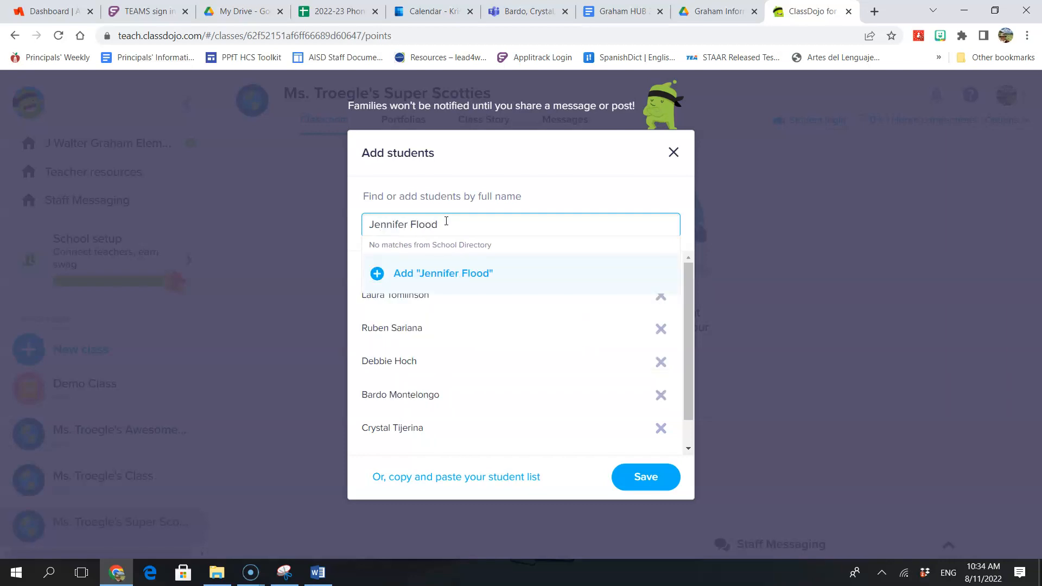
left_click(482, 275)
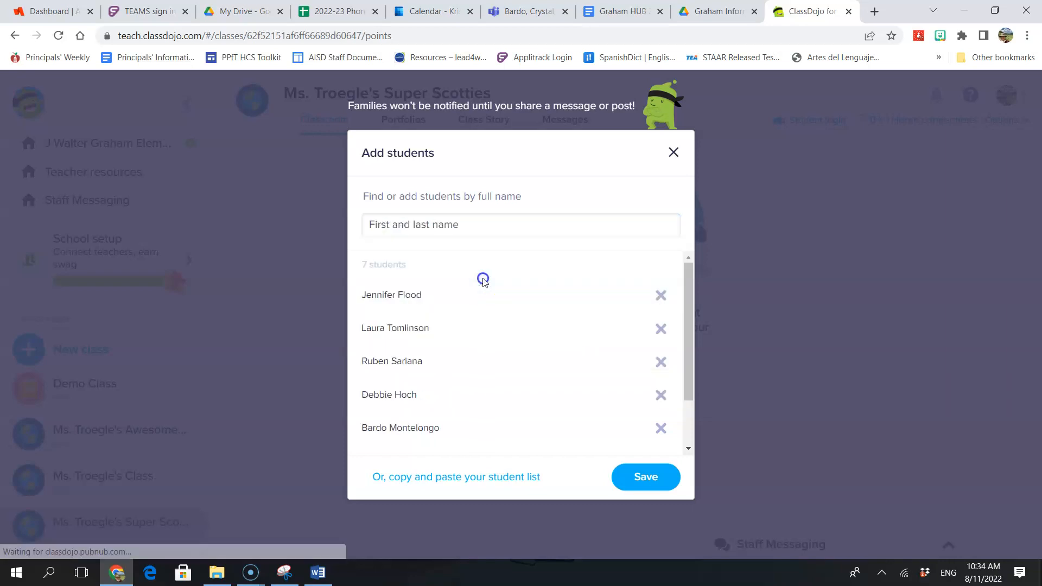
left_click(627, 477)
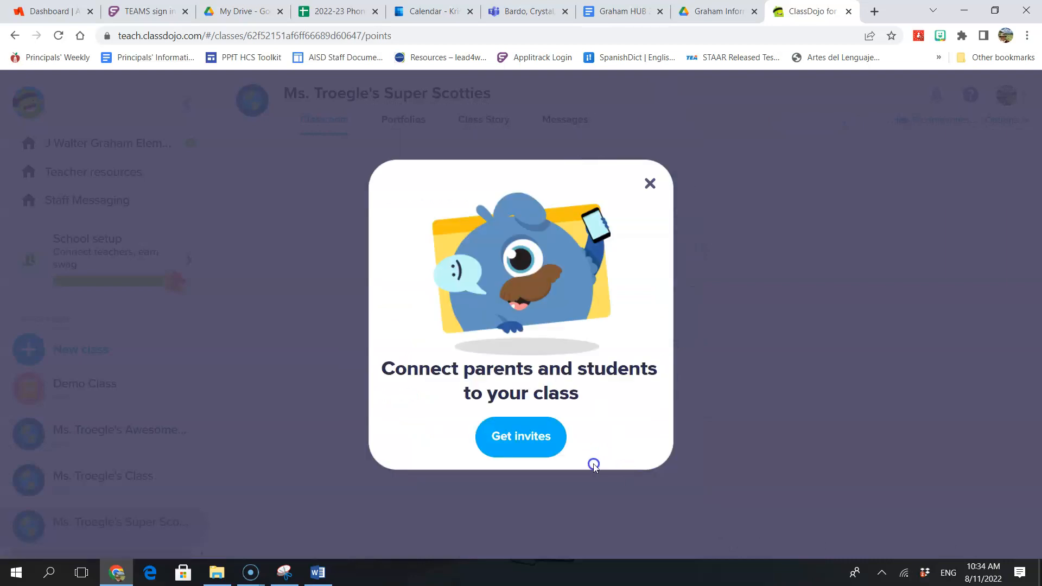
Step: Open the family invite options and view the shareable class invite link
left_click(516, 443)
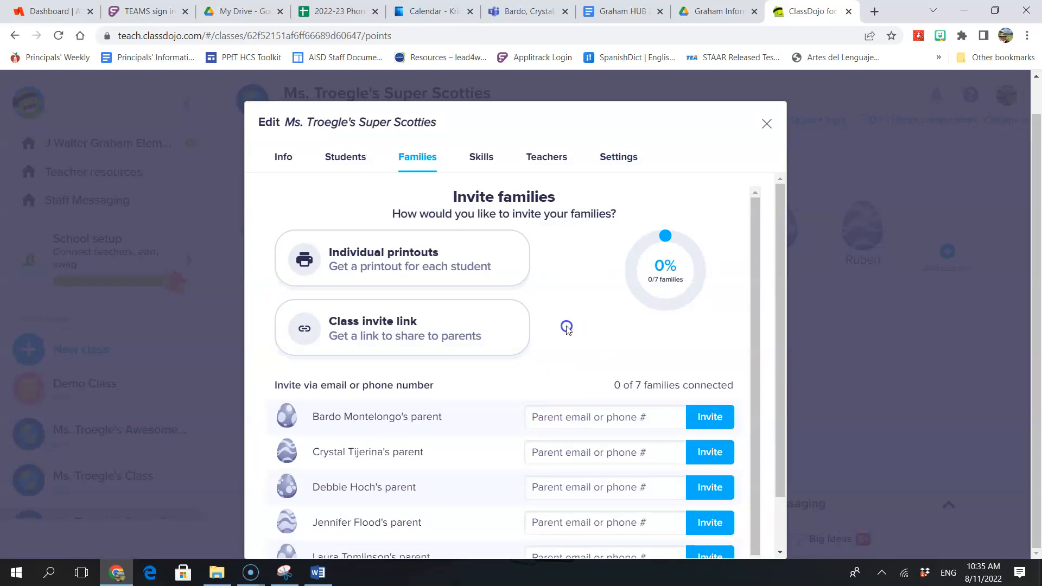
scroll(567, 327, "down", 1)
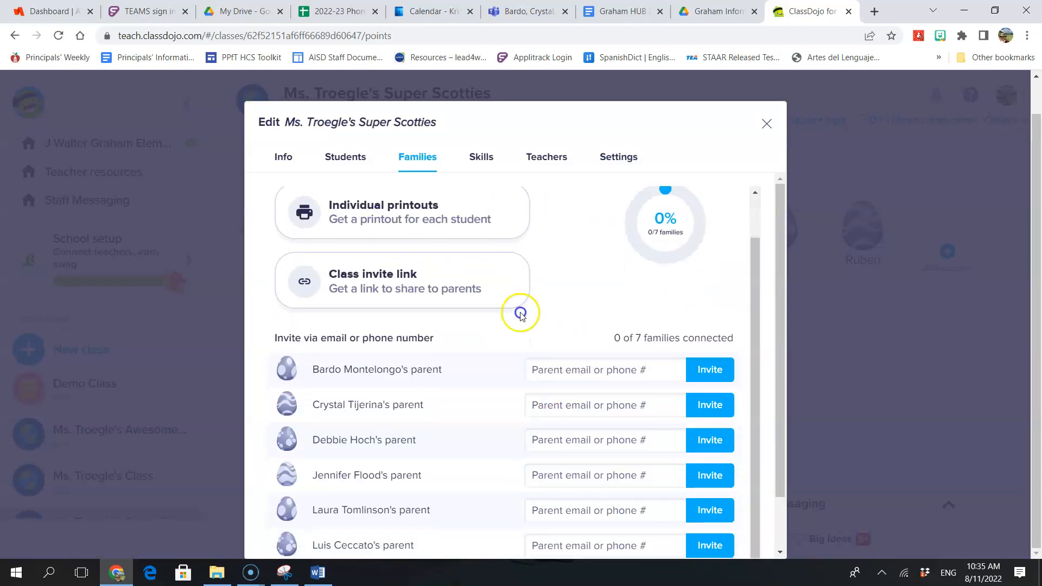
left_click(400, 289)
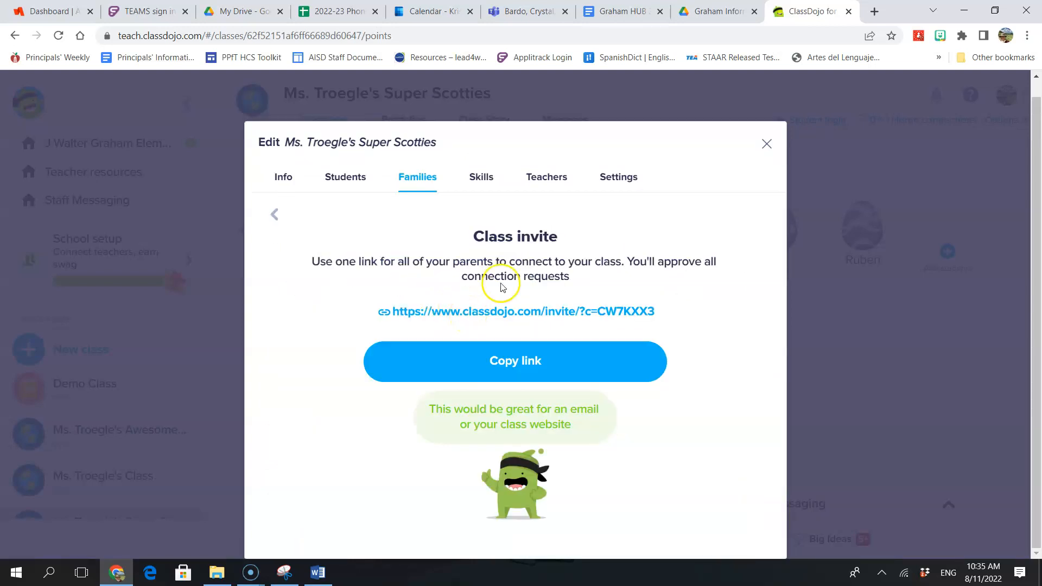
left_click(274, 214)
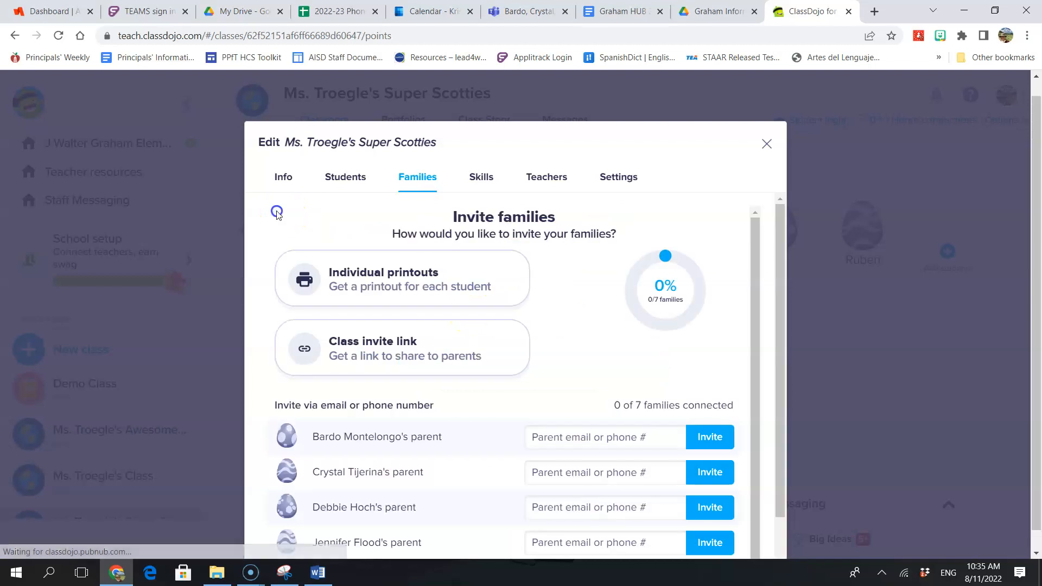
Step: Download Vietnamese individual invite printouts for all parents and open the PDF
left_click(374, 279)
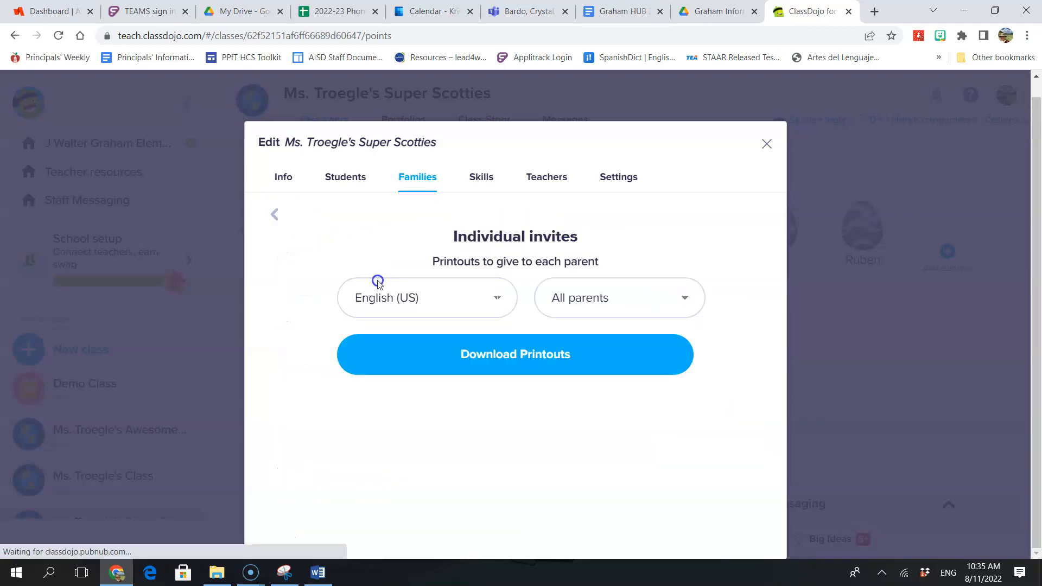
left_click(498, 303)
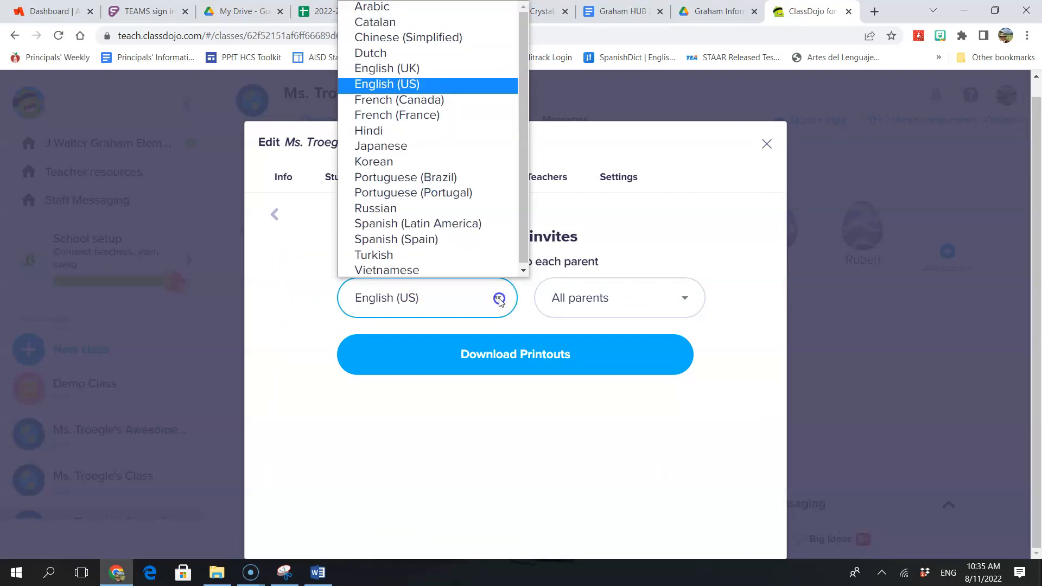
left_click(452, 269)
left_click(593, 297)
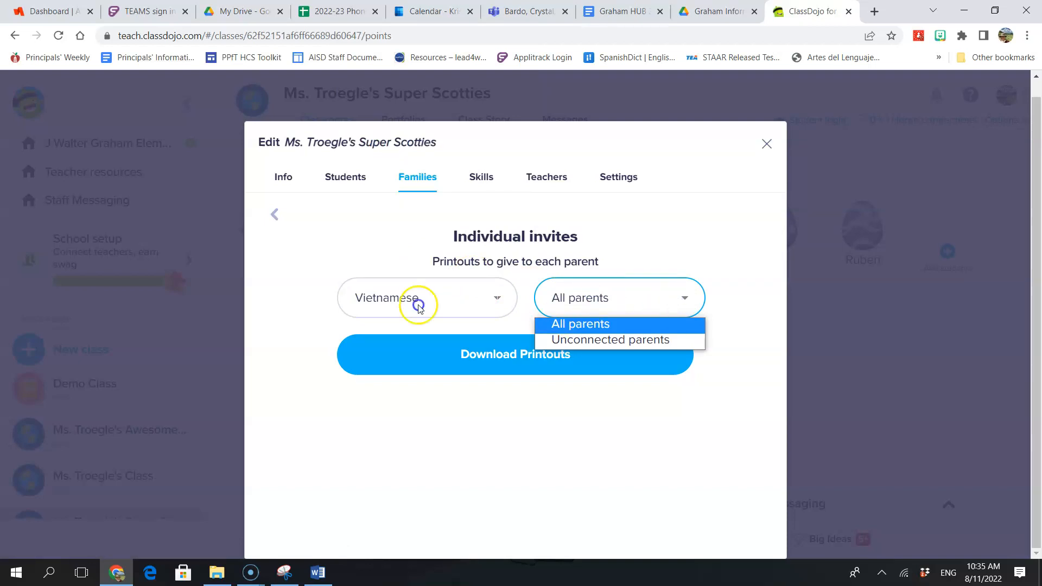
left_click(458, 342)
left_click(459, 354)
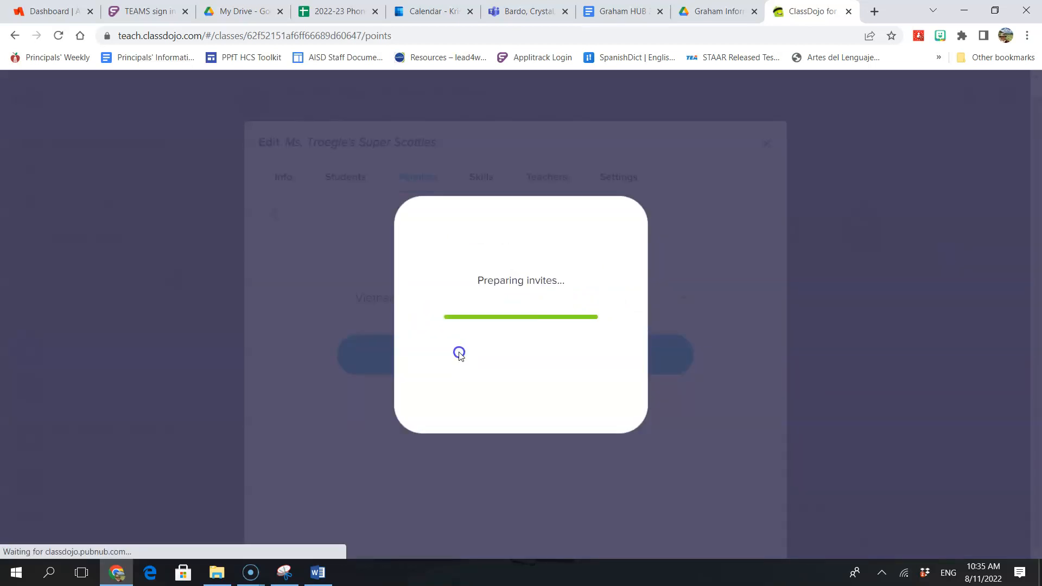
left_click(51, 541)
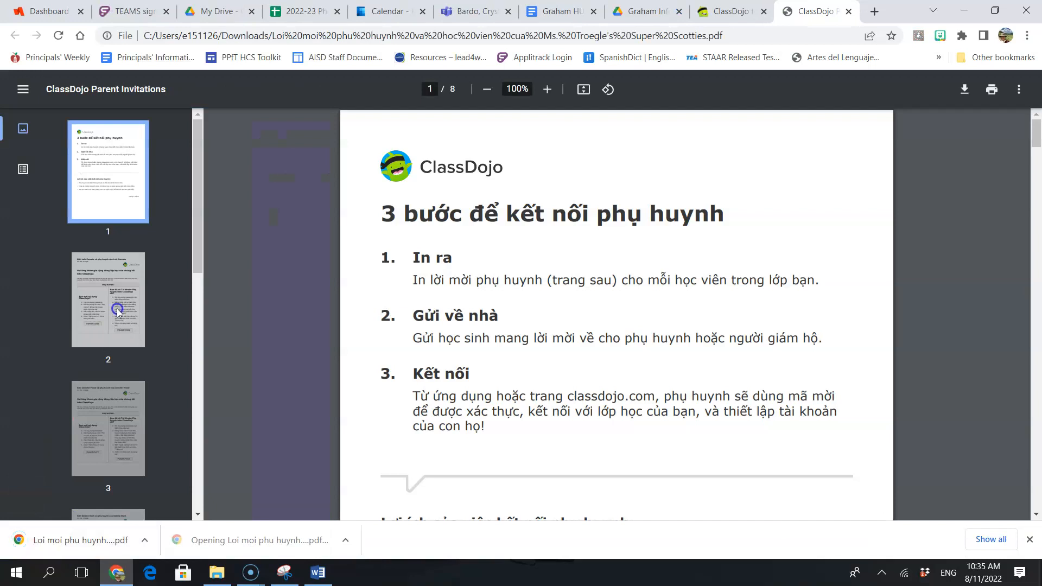
Step: View page 2 of the invite PDF and set a custom print range '2' without printing
left_click(117, 314)
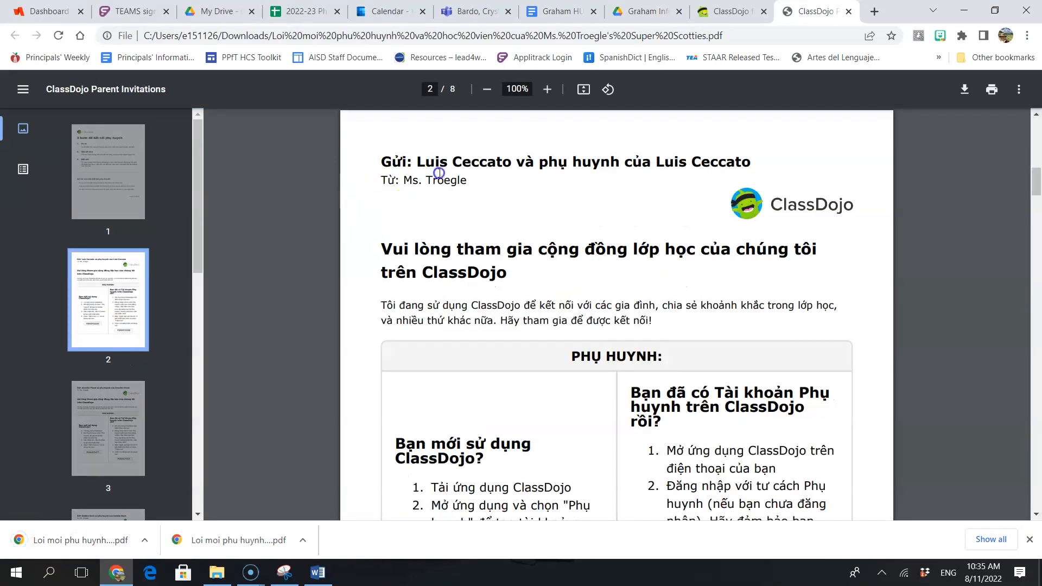
left_click_drag(417, 163, 503, 167)
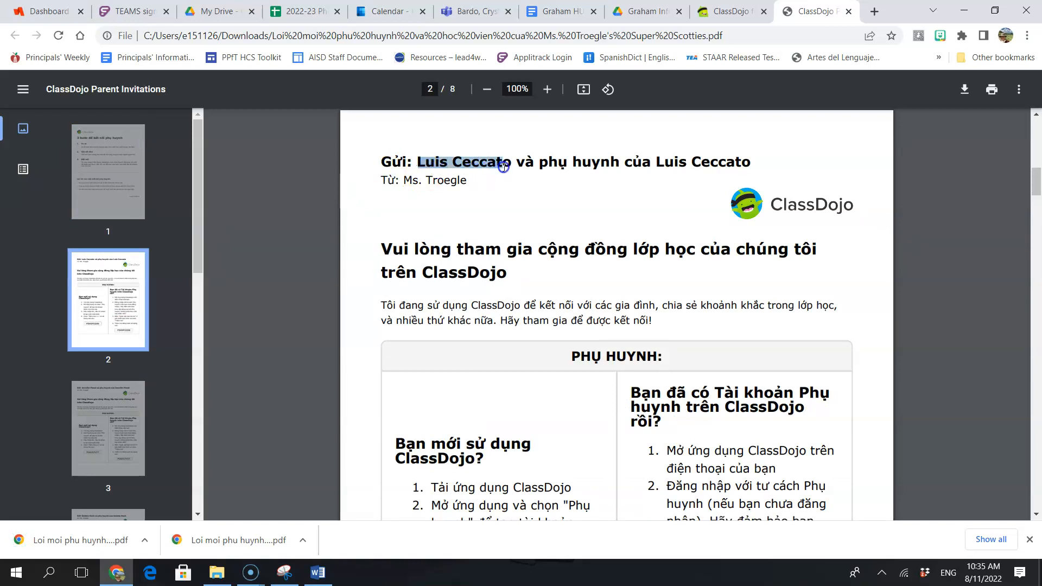
left_click(991, 90)
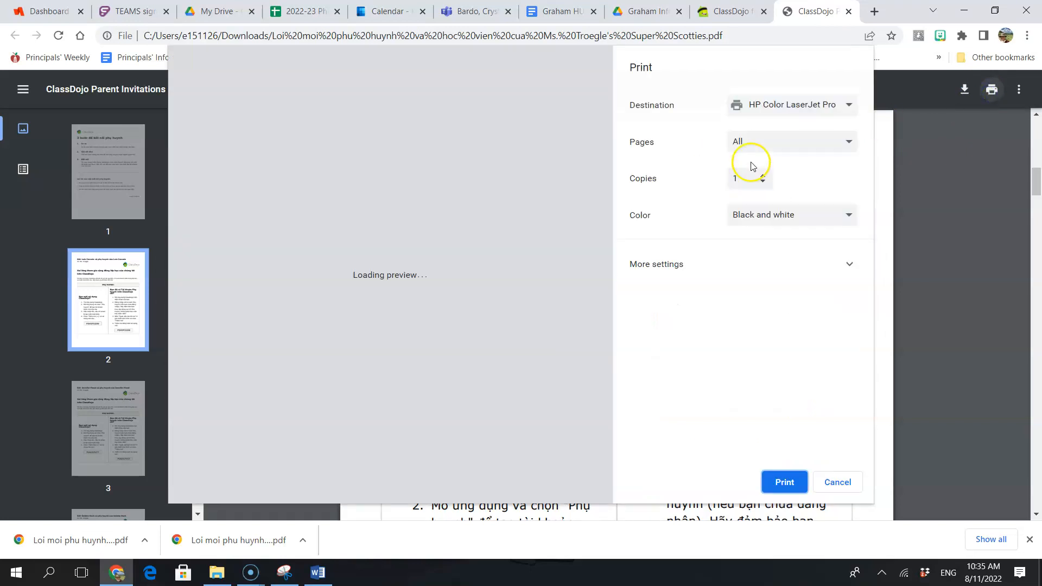
left_click(779, 146)
left_click(767, 190)
type("2")
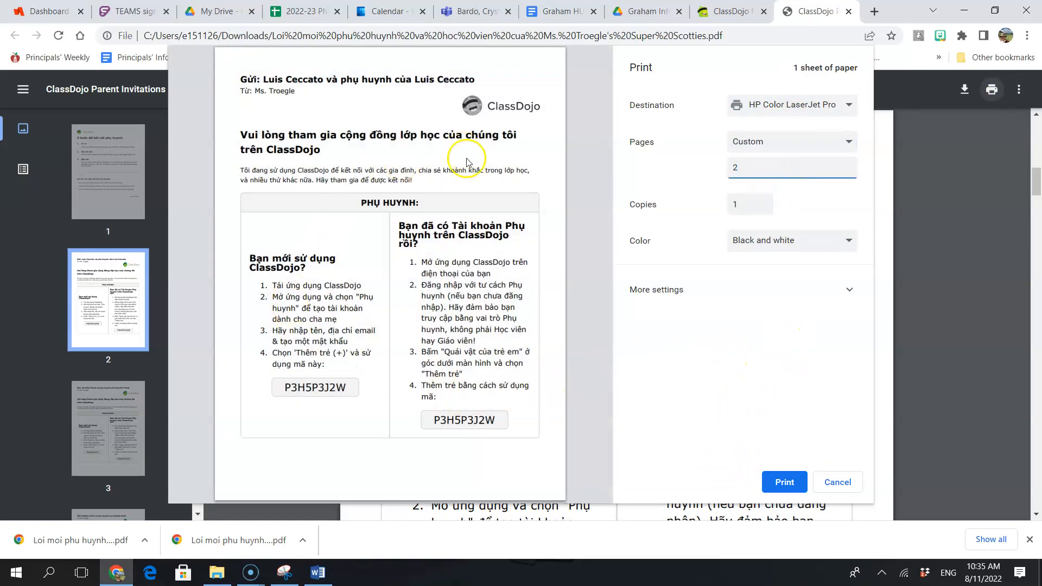
left_click(837, 482)
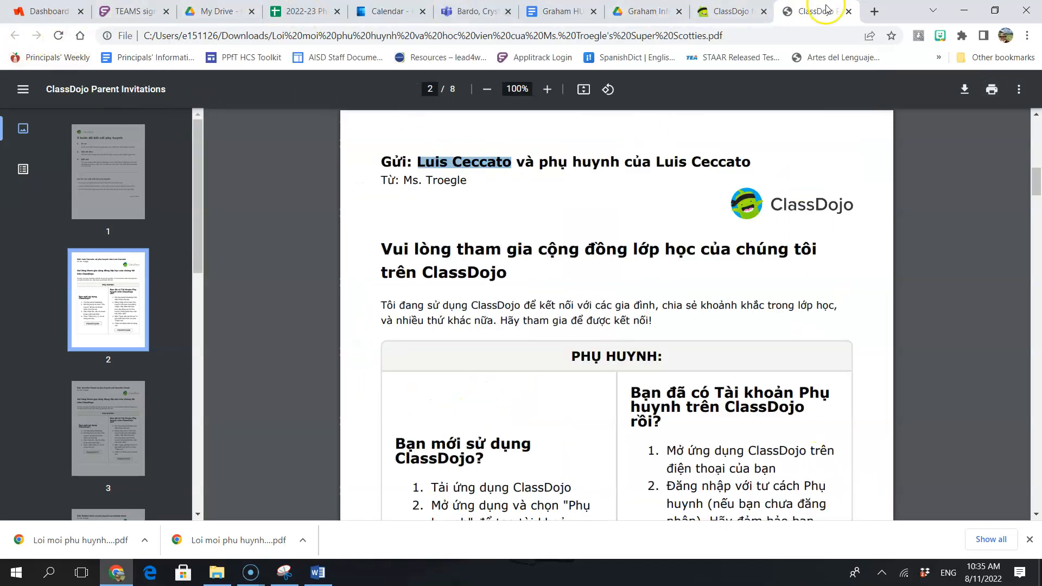
Step: Close the invite PDF and the class editing dialogs to return to the Super Scotties classroom
left_click(848, 11)
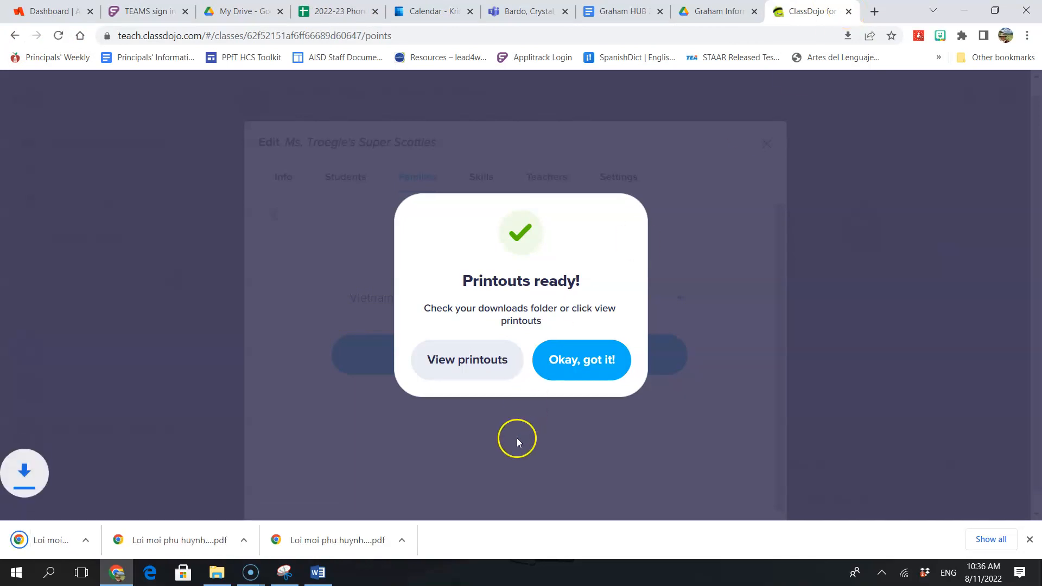
left_click(565, 372)
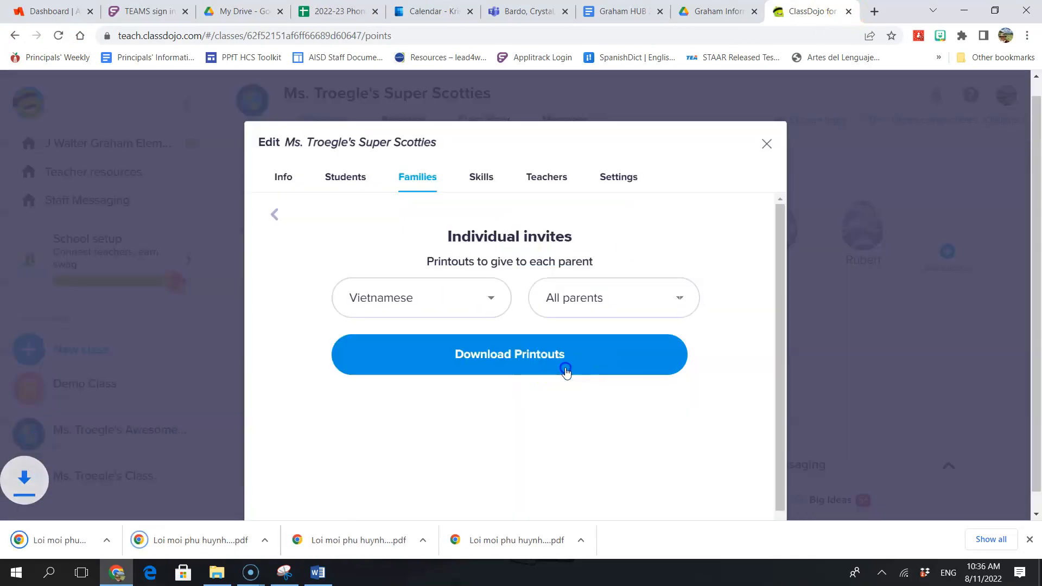
left_click(276, 219)
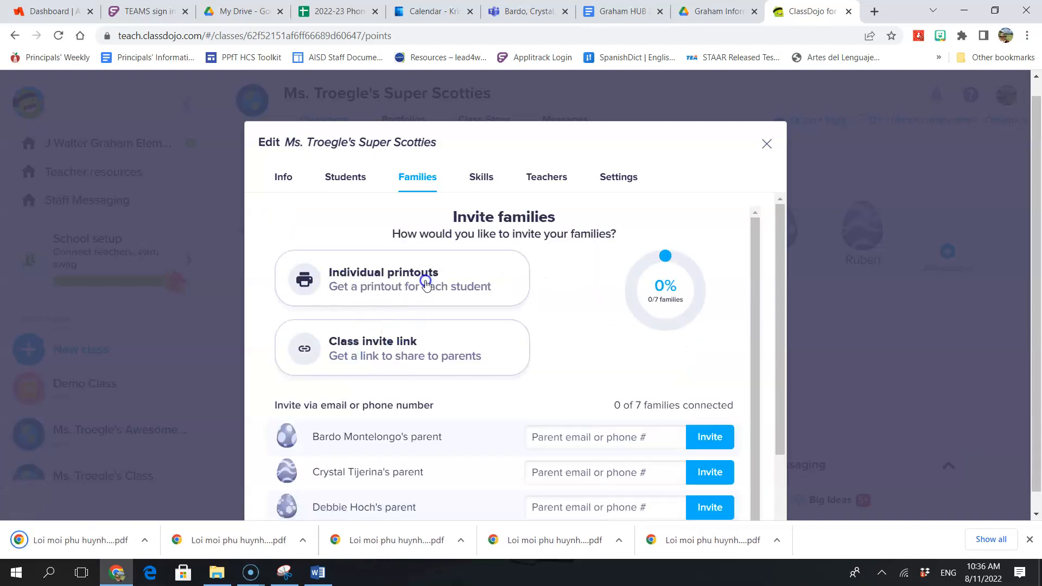
left_click(426, 283)
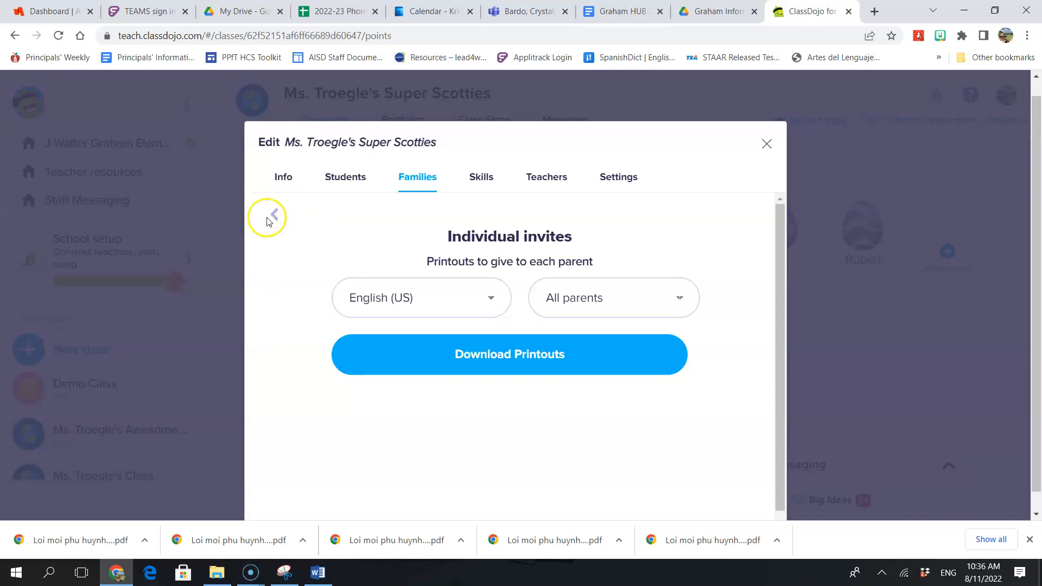
left_click(764, 147)
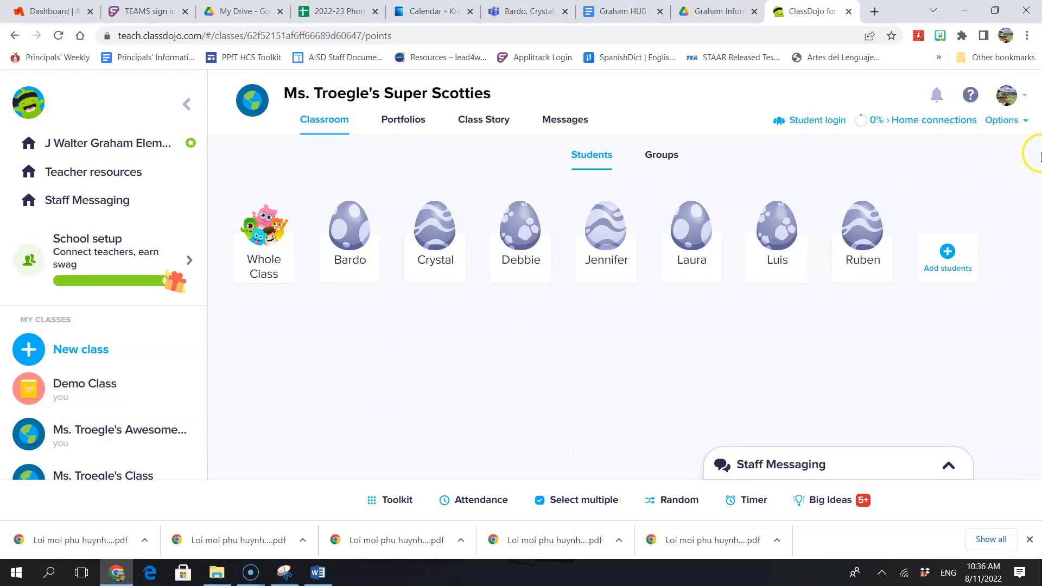
Step: Accept the student account permissions and generate the at-home login printouts PDF
left_click(1006, 120)
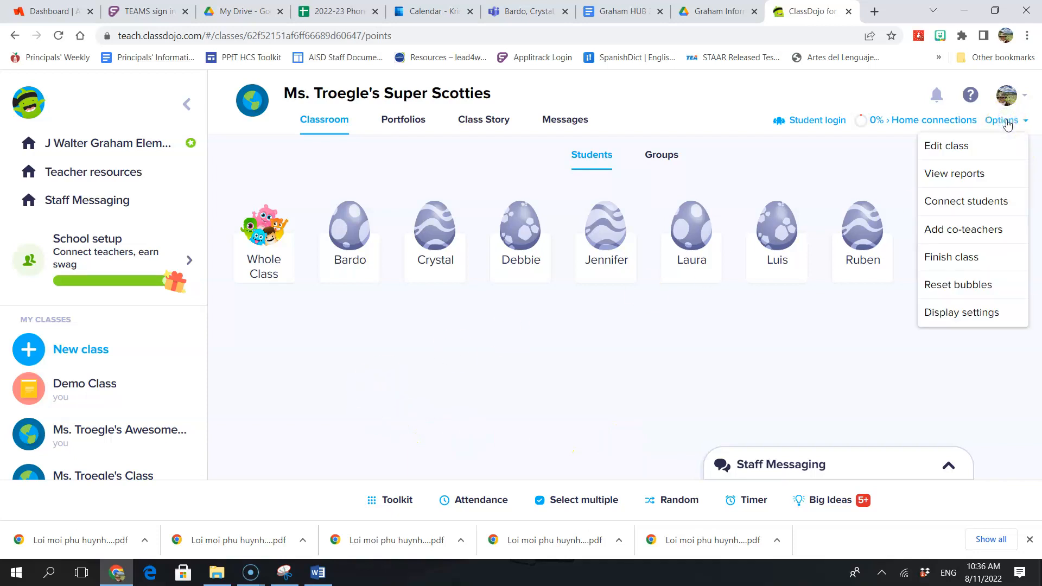
left_click(987, 207)
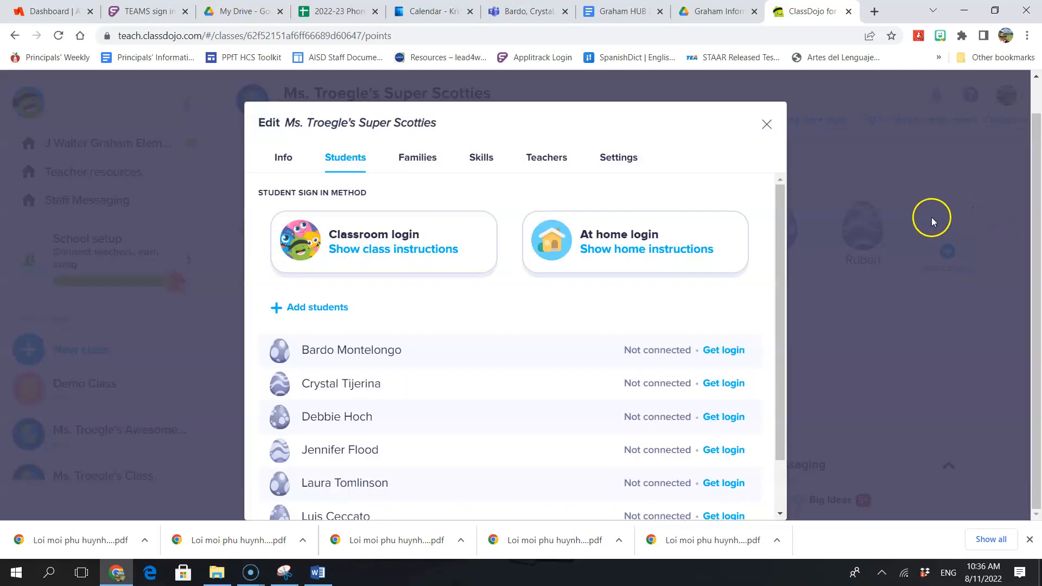
left_click(606, 255)
left_click(607, 255)
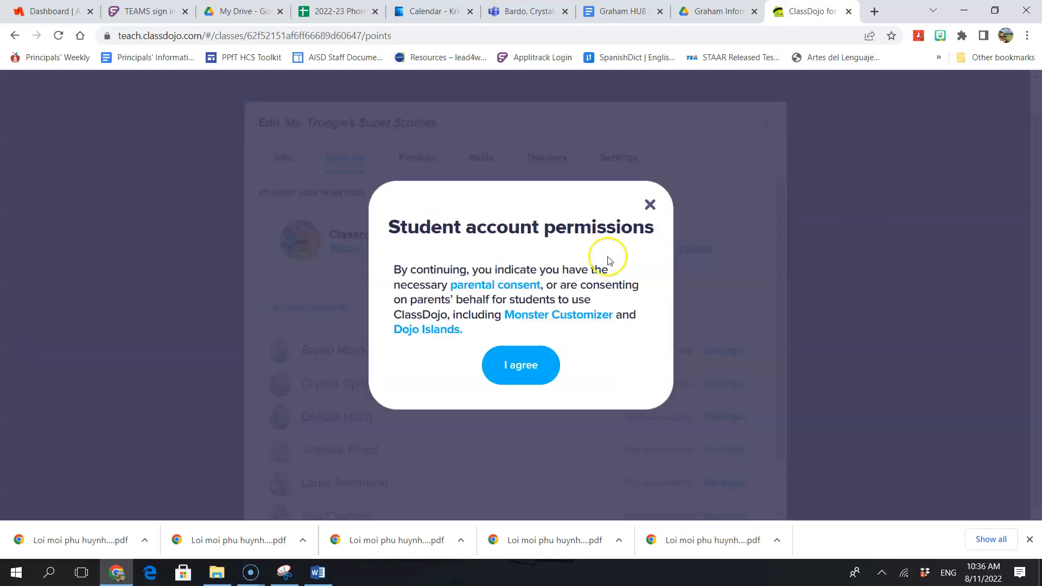
left_click(546, 367)
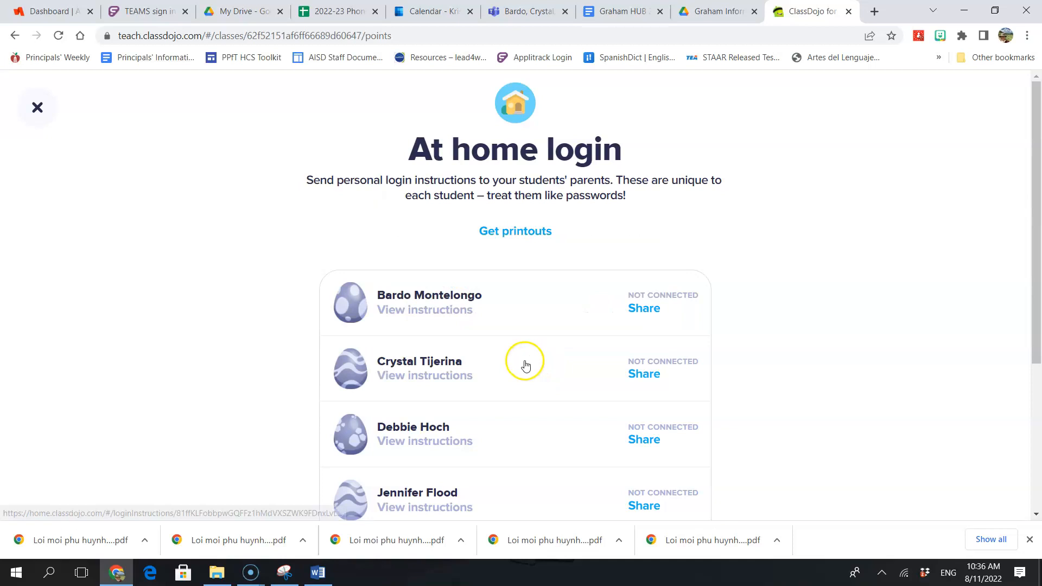
left_click(507, 238)
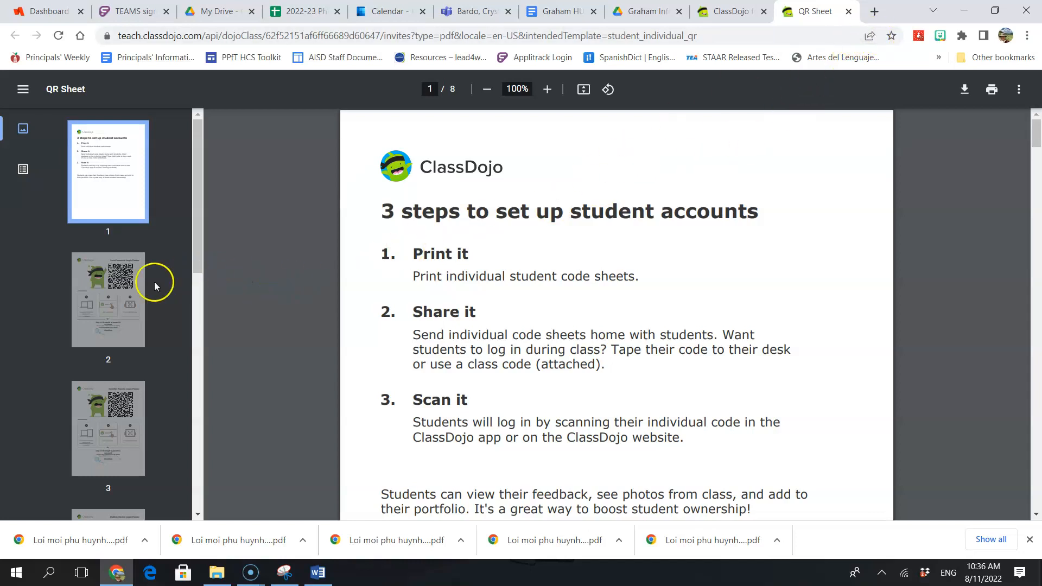
Step: Review page 2 of the QR Sheet login poster, then close its tab
left_click(133, 287)
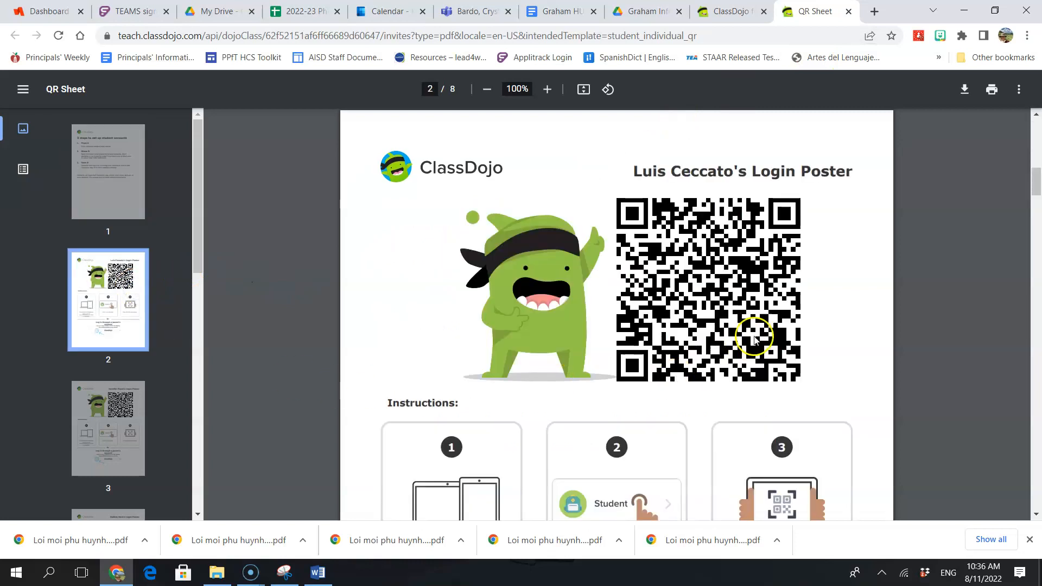
scroll(749, 331, "down", 4)
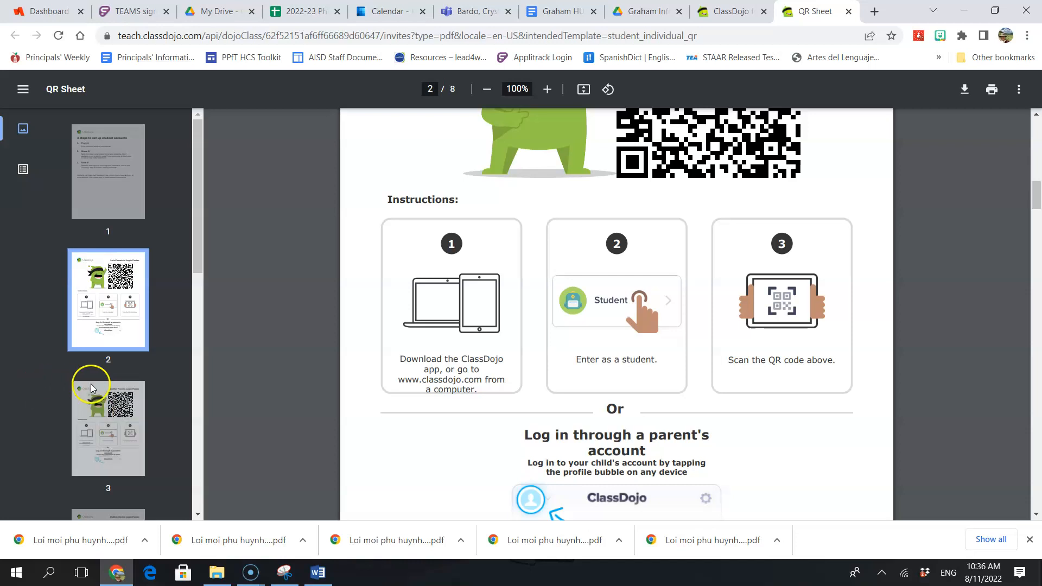
scroll(500, 444, "up", 4)
scroll(498, 440, "down", 1)
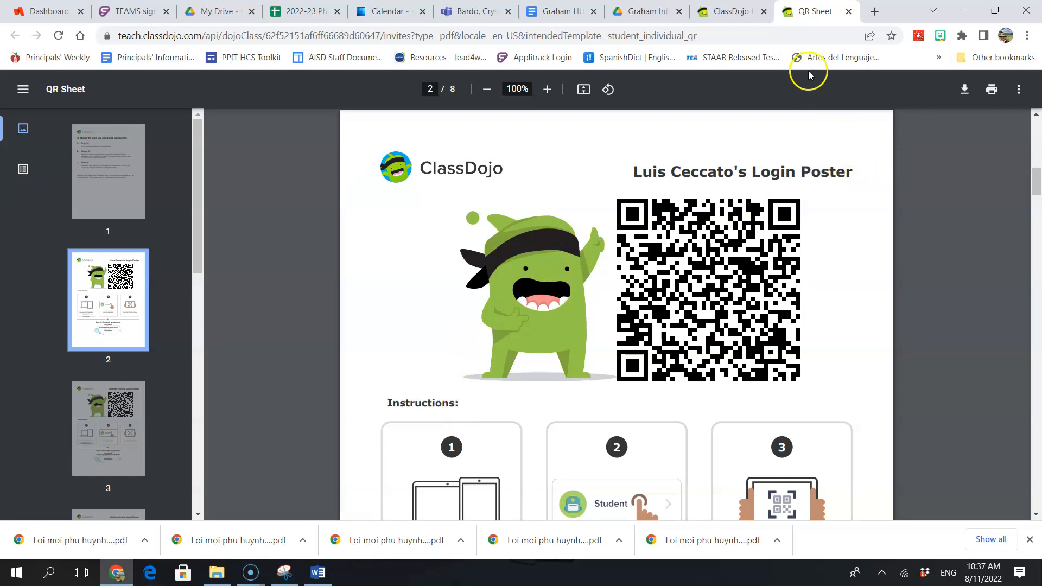
left_click(850, 13)
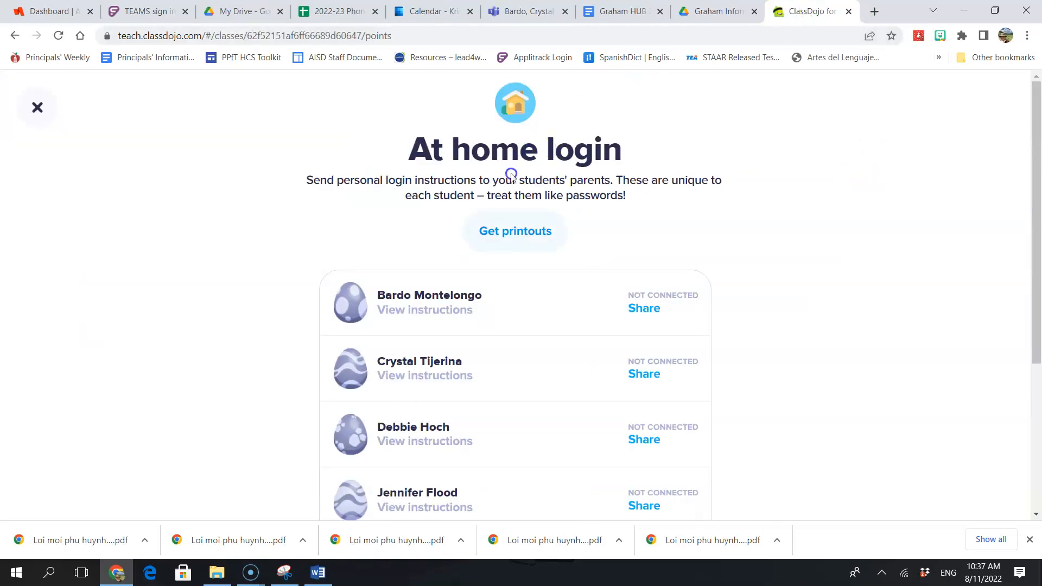
Step: Close the at-home login page and reopen the at-home login instructions via Connect students
left_click(33, 103)
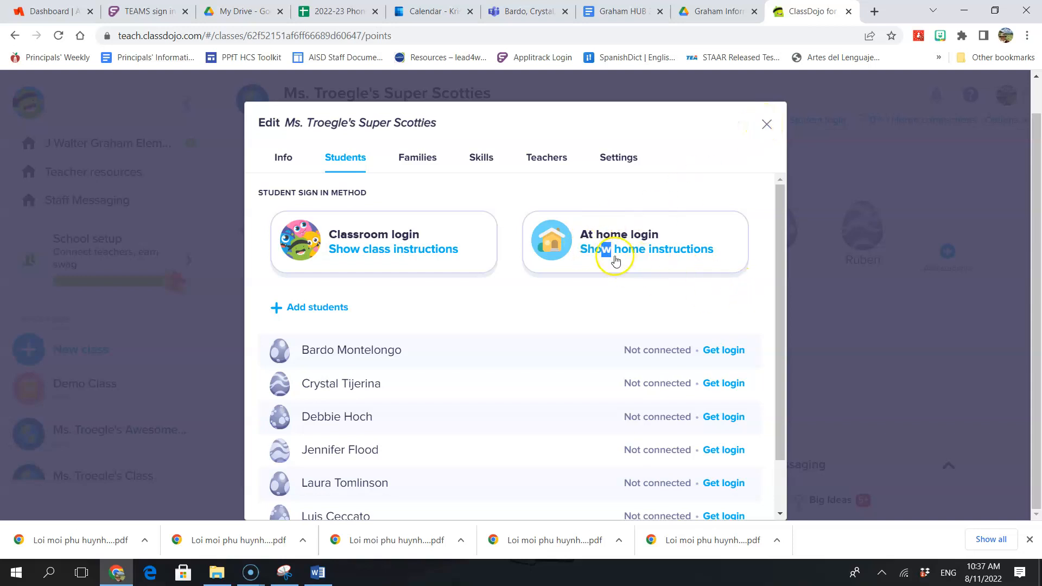
left_click(766, 123)
left_click(1023, 120)
left_click(990, 202)
left_click(638, 254)
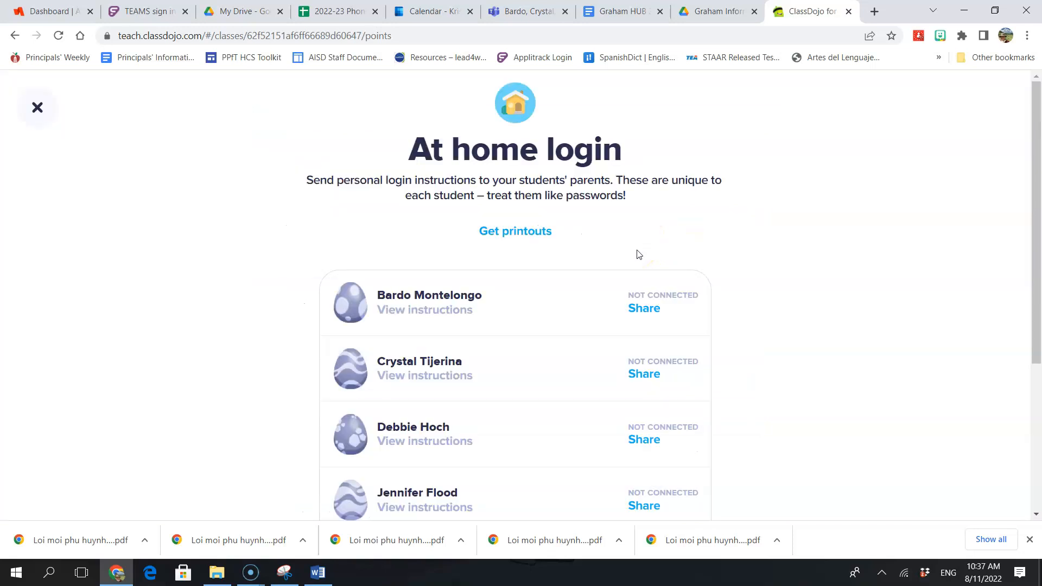
Step: View the first student's shareable login message, then close it and the at-home login page
scroll(937, 361, "down", 4)
scroll(939, 365, "up", 4)
left_click(644, 308)
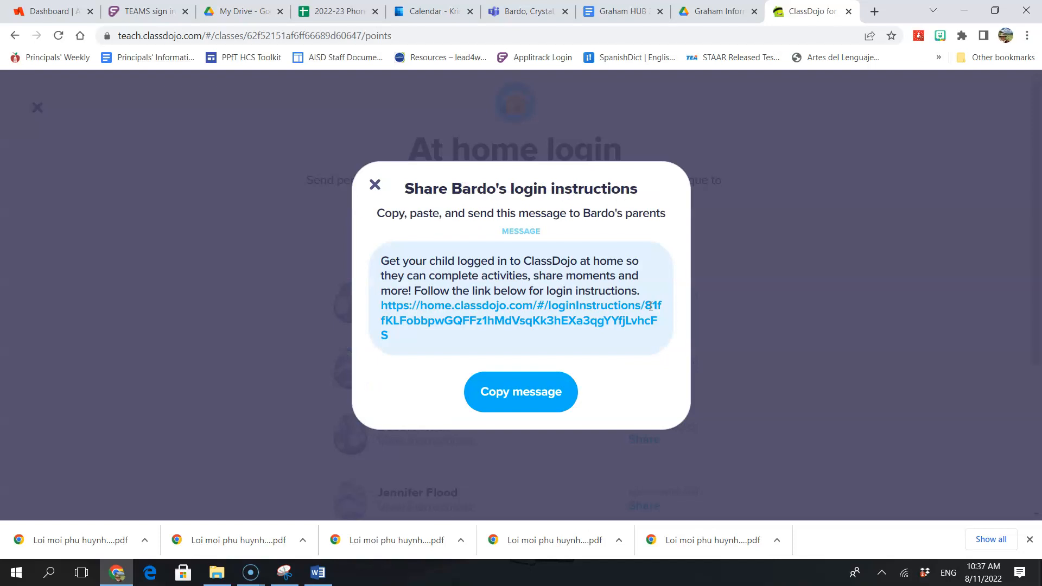
left_click(374, 185)
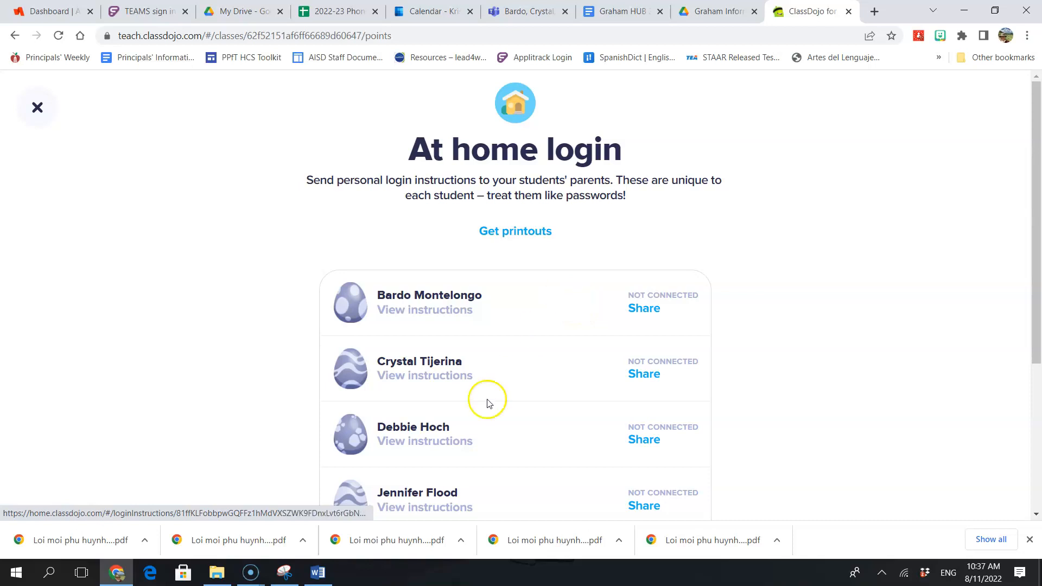
left_click(37, 107)
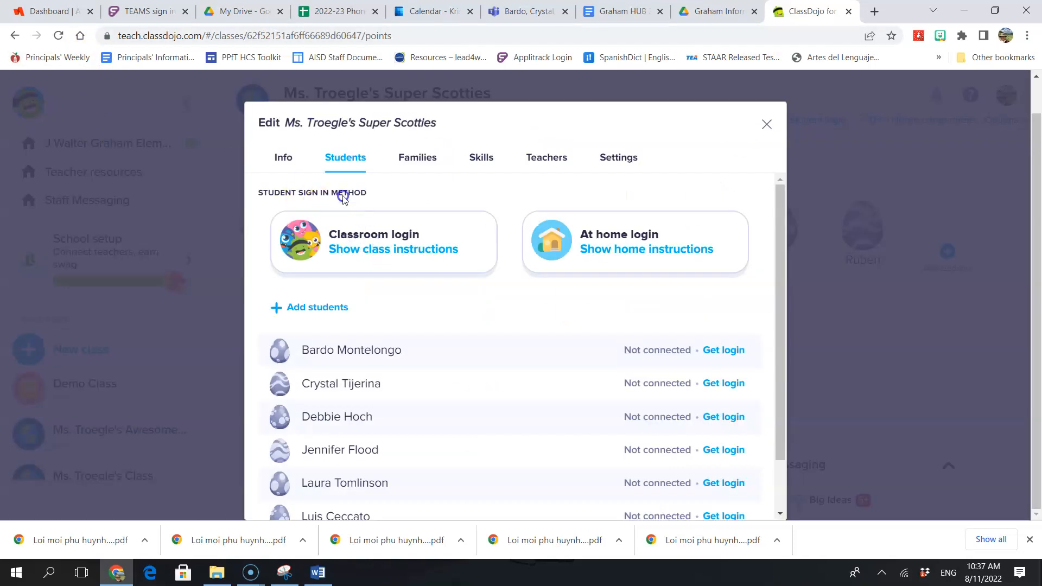
Step: Review the individual parent printouts, keep English (US) as the language, and close the class editor
left_click(403, 159)
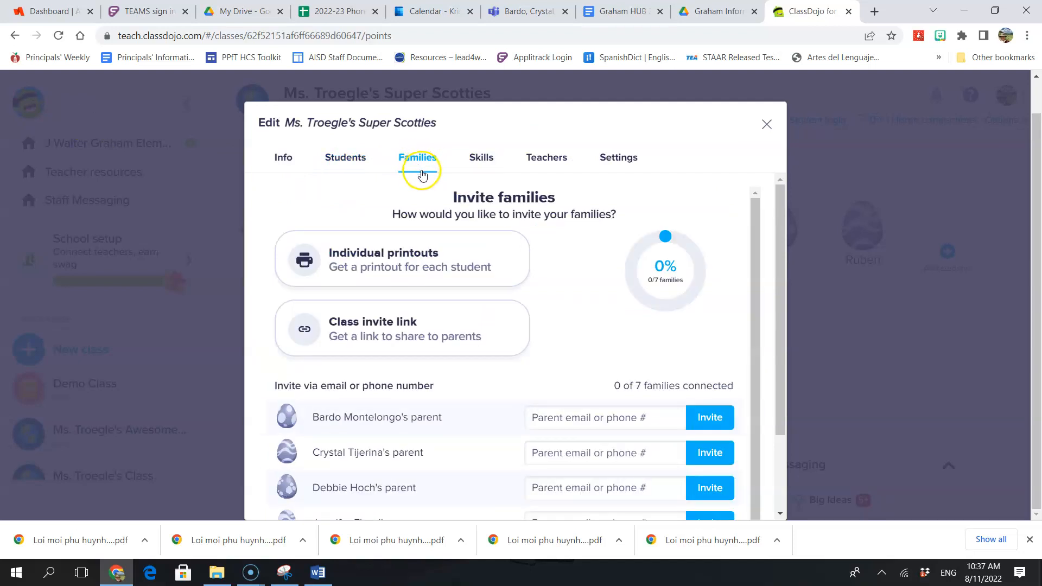
left_click(417, 272)
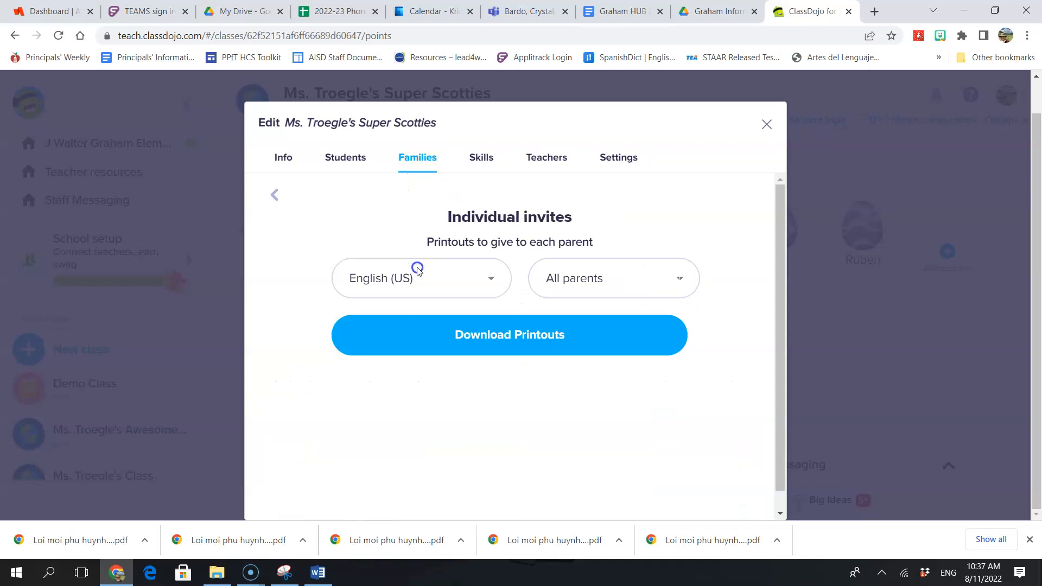
left_click(491, 286)
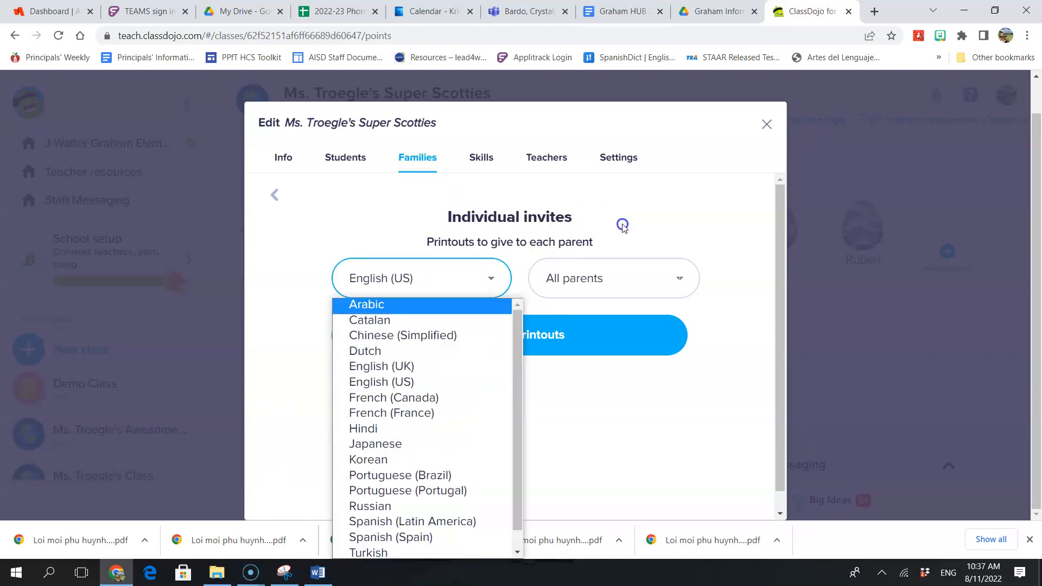
left_click(274, 196)
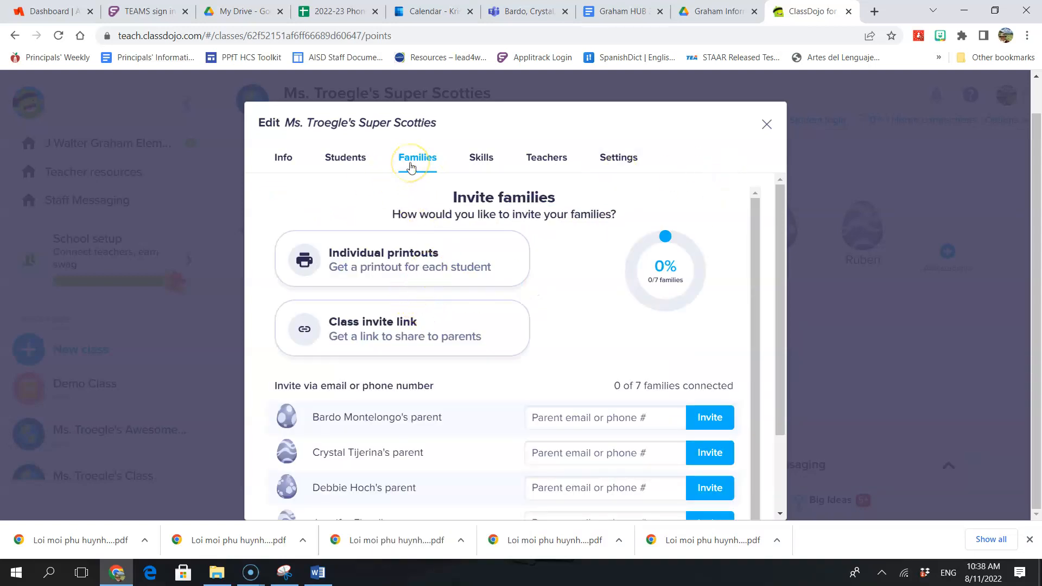
left_click(416, 261)
left_click(421, 277)
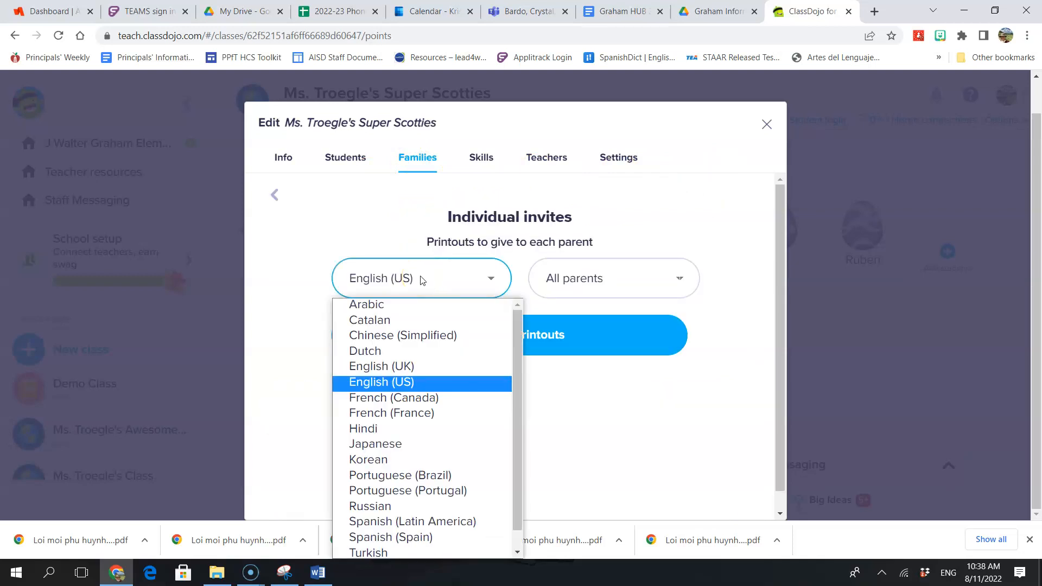
left_click(413, 225)
left_click(767, 124)
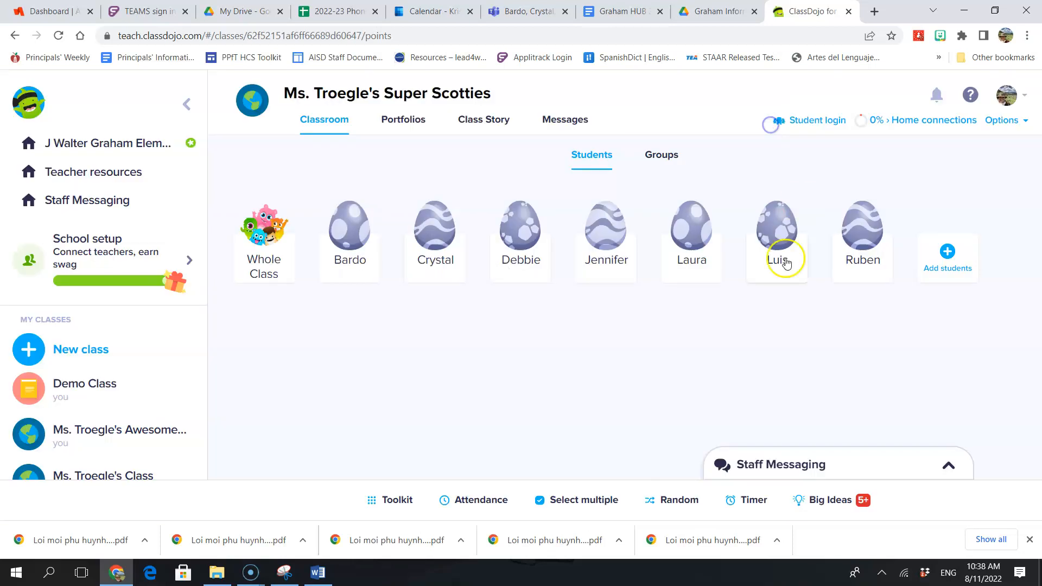